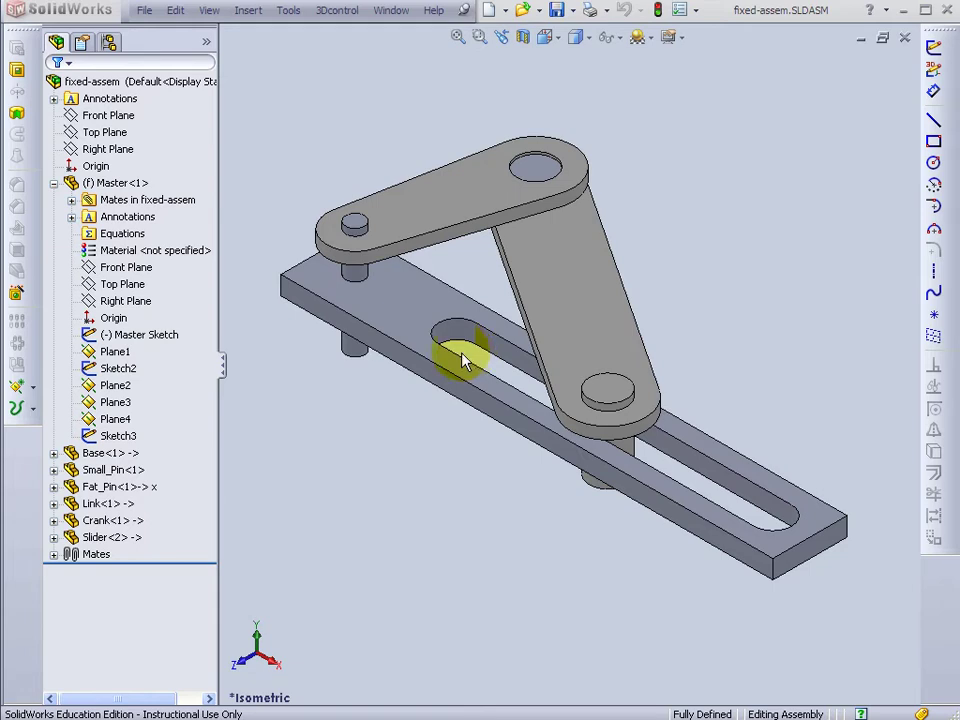
Step: Edit the Master Sketch and reposition the joint between the 2.00 and 3.50 links at about X 1.85, Y 1.98
{"action": "left_click", "coordinate": [150, 338]}
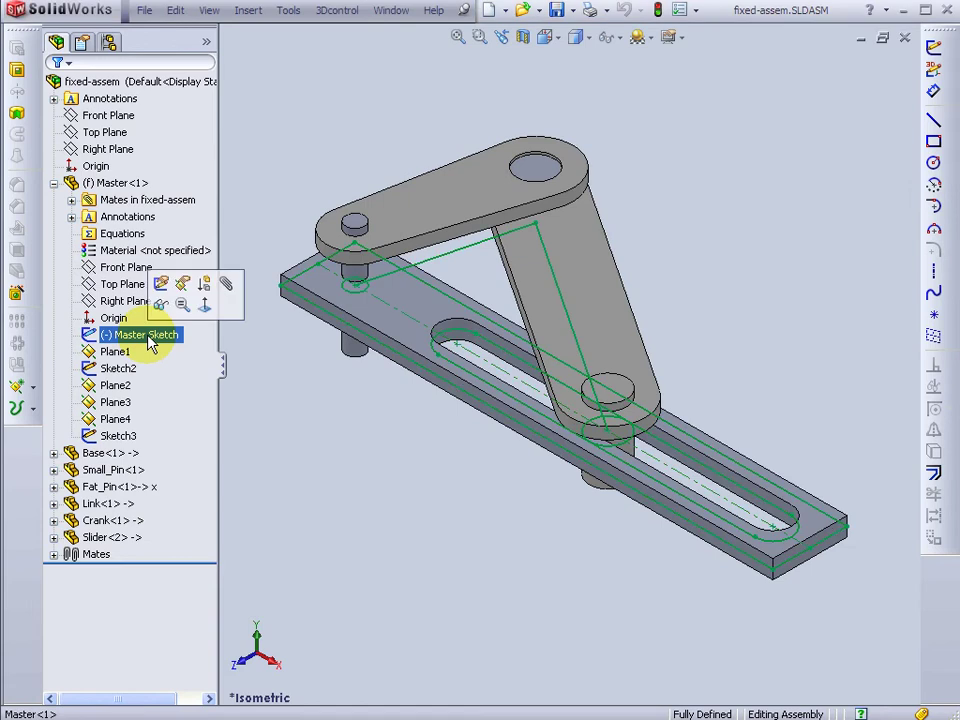
{"action": "left_click", "coordinate": [162, 285]}
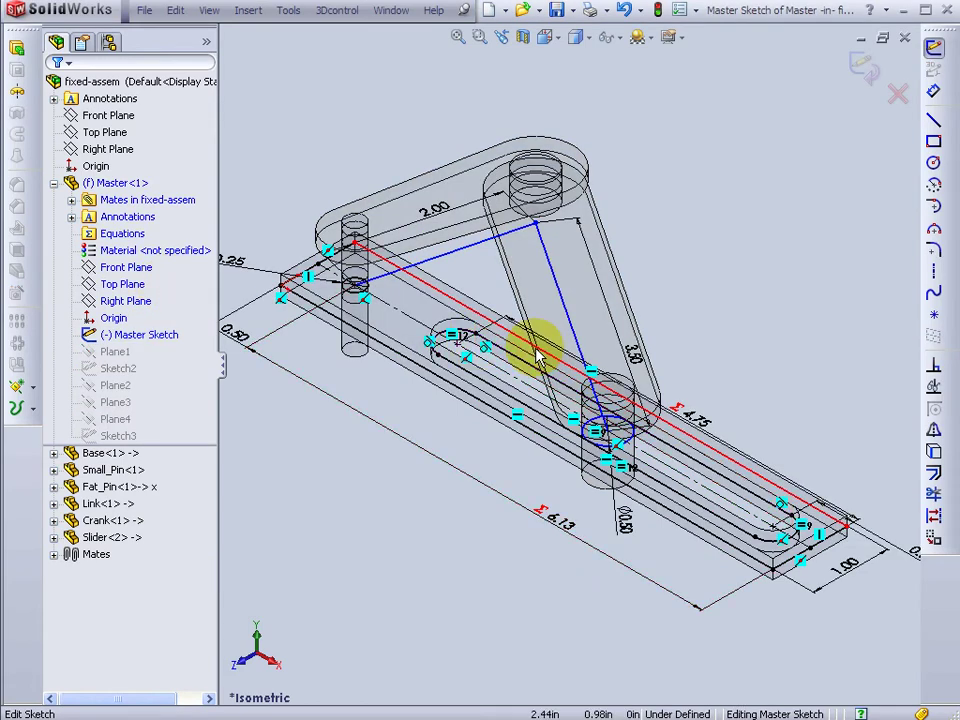
{"action": "key", "text": "ctrl+5"}
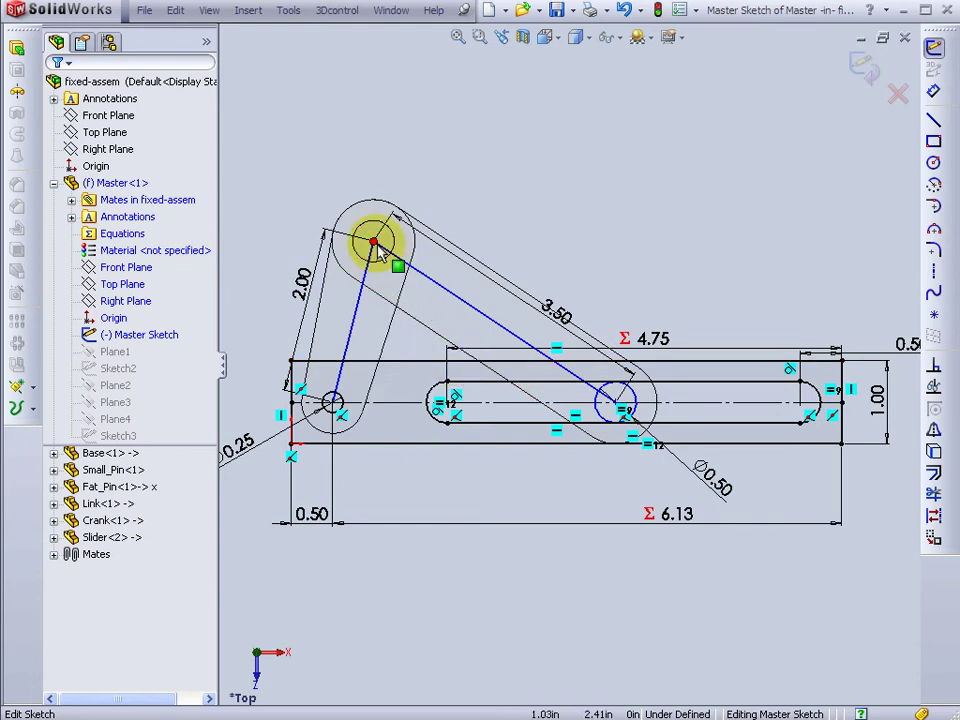
{"action": "mouse_move", "coordinate": [376, 244]}
{"action": "left_mouse_down"}
{"action": "mouse_move", "coordinate": [471, 272]}
{"action": "mouse_move", "coordinate": [456, 264]}
{"action": "left_mouse_up"}
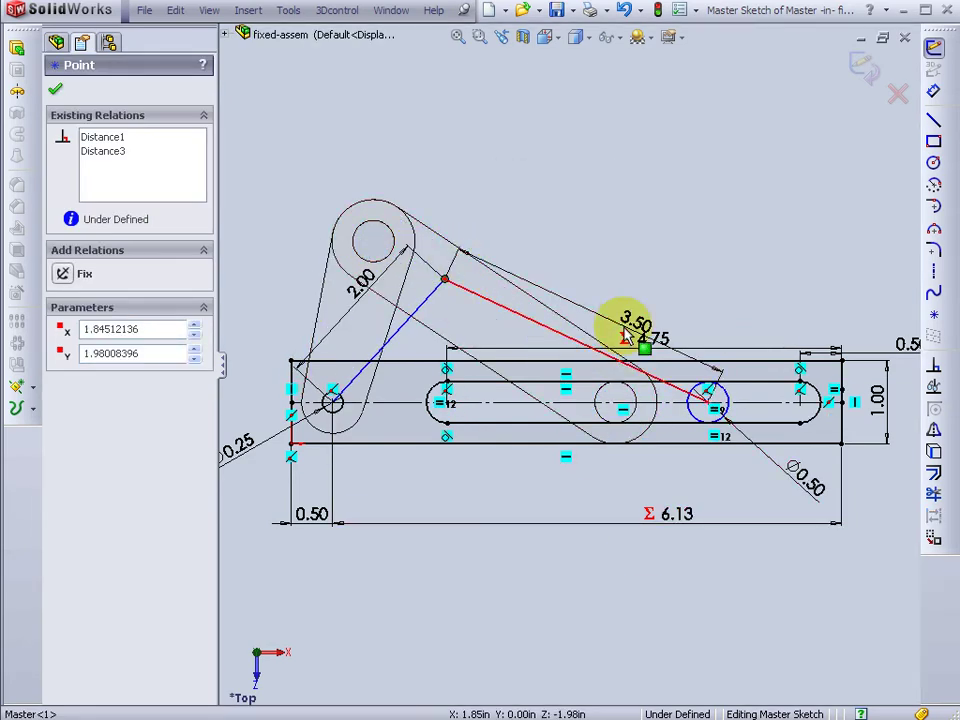
Step: Set the diameter of the slider circle in the Master Sketch to 0.6 in
{"action": "left_click", "coordinate": [813, 489]}
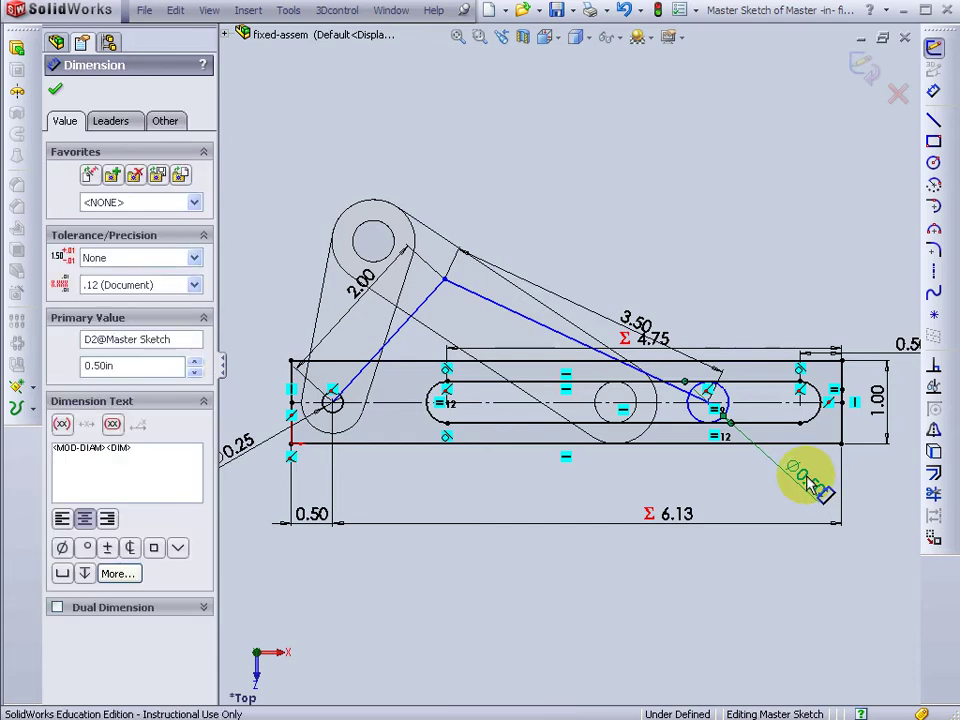
{"action": "double_click", "coordinate": [808, 483]}
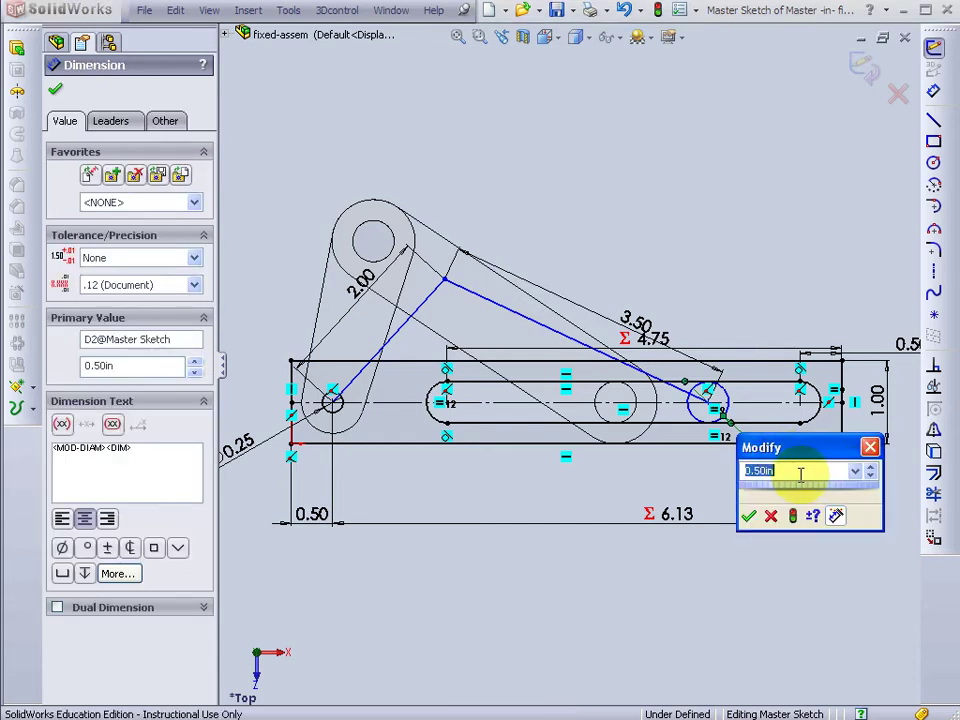
{"action": "type", "text": ".6"}
{"action": "key", "text": "Return"}
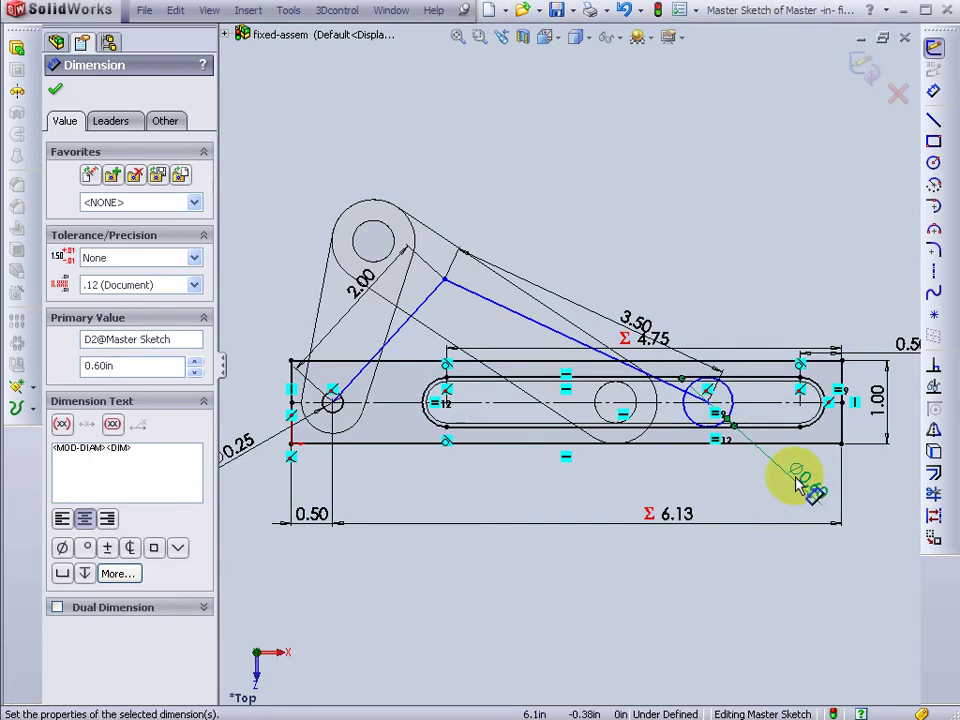
Step: Exit the Master Sketch, return to editing the top-level assembly and inspect the linkage in isometric view
{"action": "left_click", "coordinate": [862, 68]}
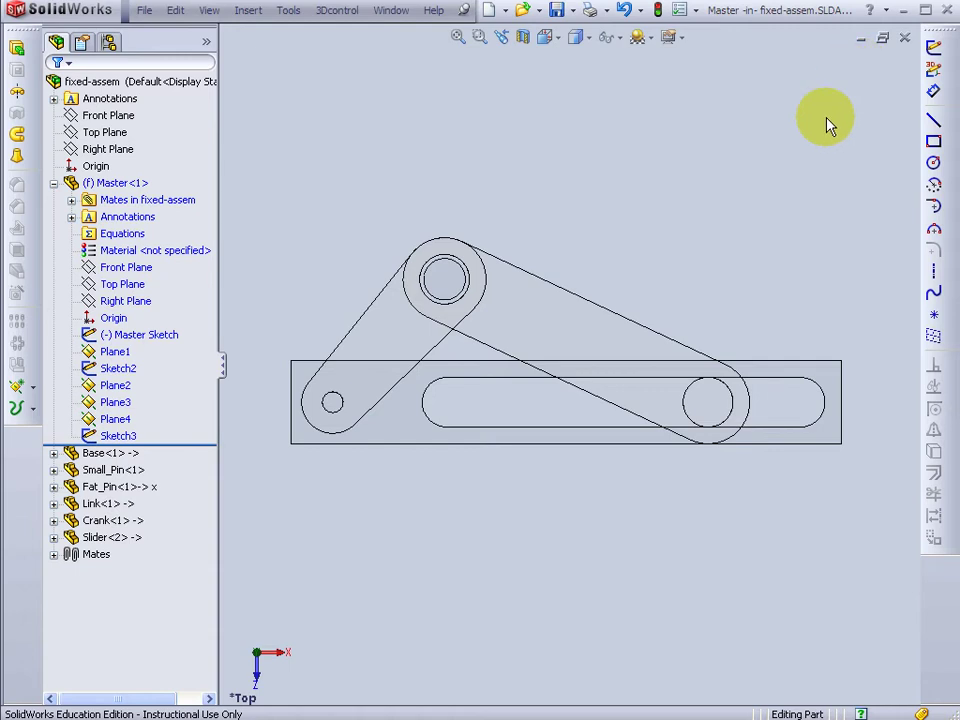
{"action": "left_click", "coordinate": [87, 82]}
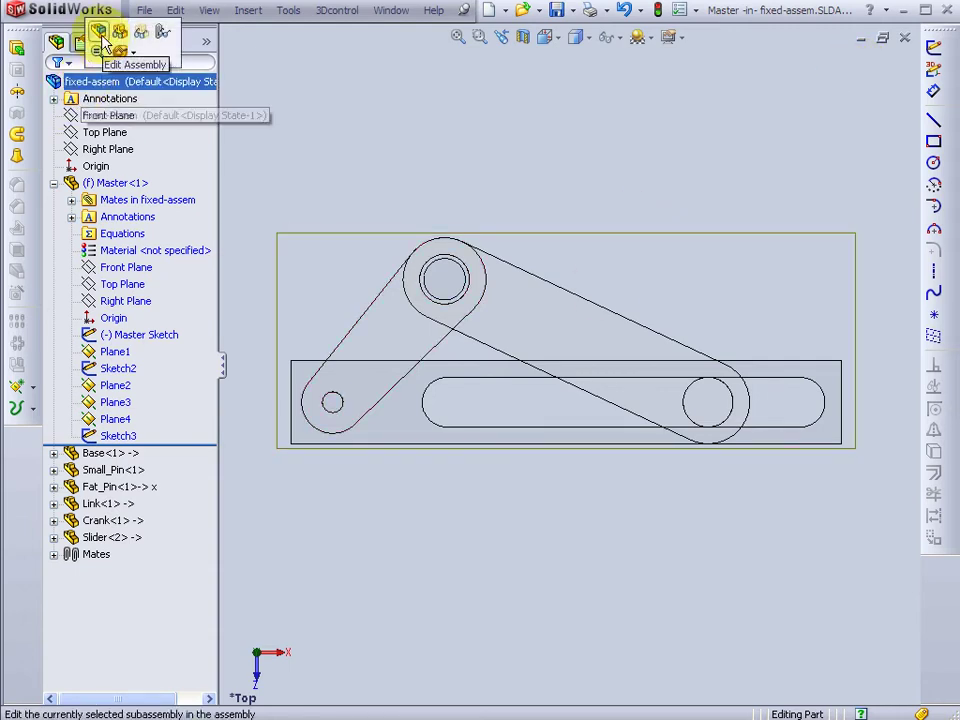
{"action": "left_click", "coordinate": [100, 37]}
{"action": "mouse_move", "coordinate": [514, 317]}
{"action": "middle_mouse_down"}
{"action": "mouse_move", "coordinate": [521, 332]}
{"action": "mouse_move", "coordinate": [510, 243]}
{"action": "mouse_move", "coordinate": [529, 216]}
{"action": "mouse_move", "coordinate": [568, 208]}
{"action": "middle_mouse_up"}
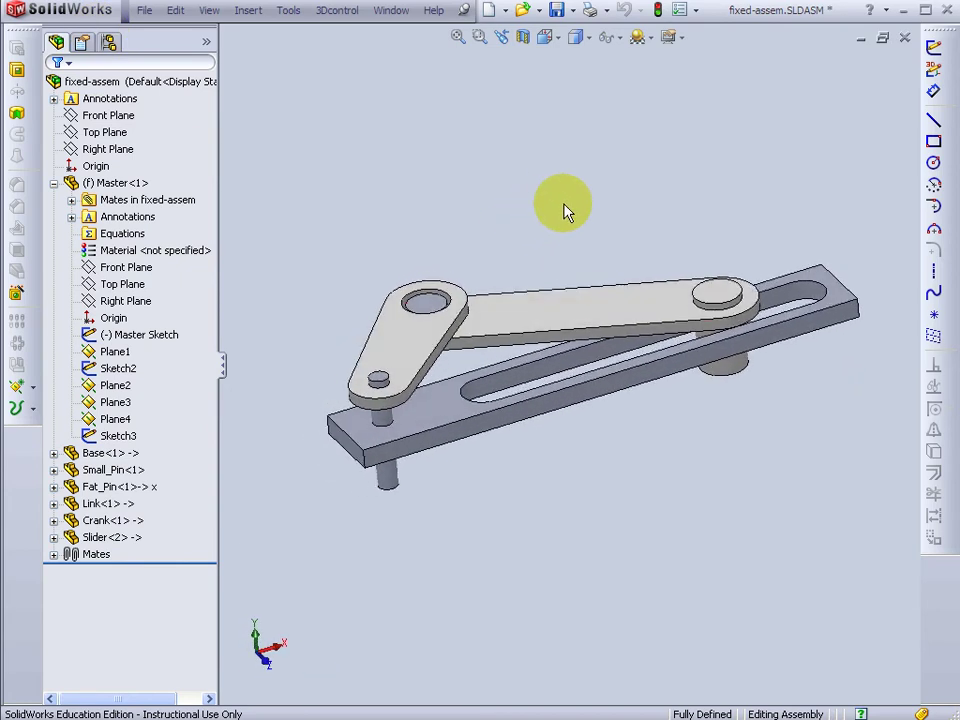
{"action": "key", "text": "ctrl+7"}
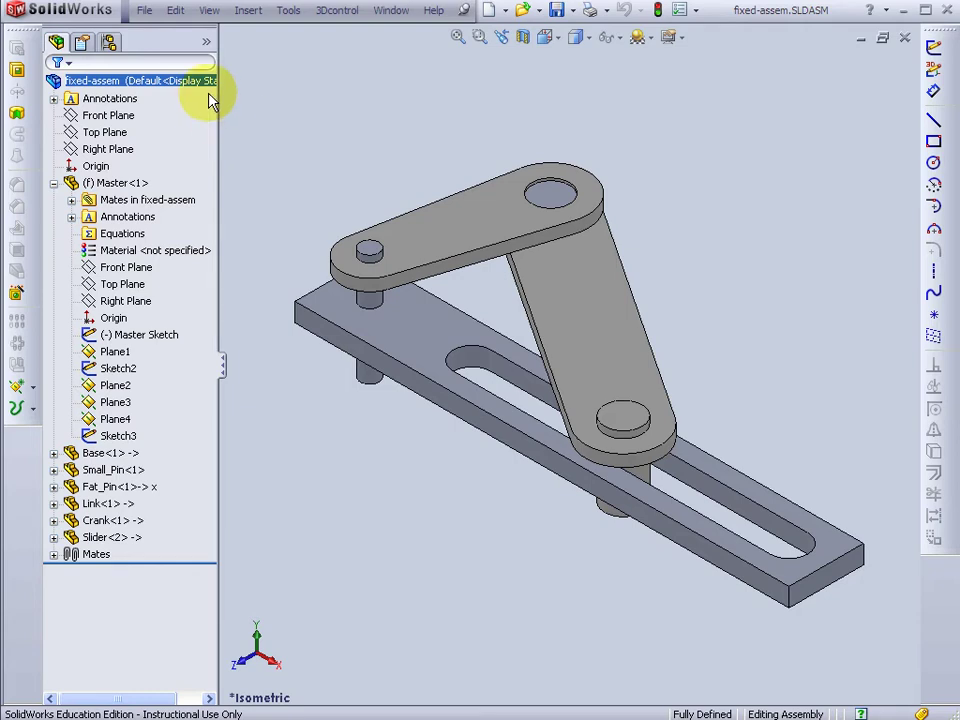
Step: Create a new assembly document from the Assembly template without inserting any component
{"action": "left_click", "coordinate": [145, 12]}
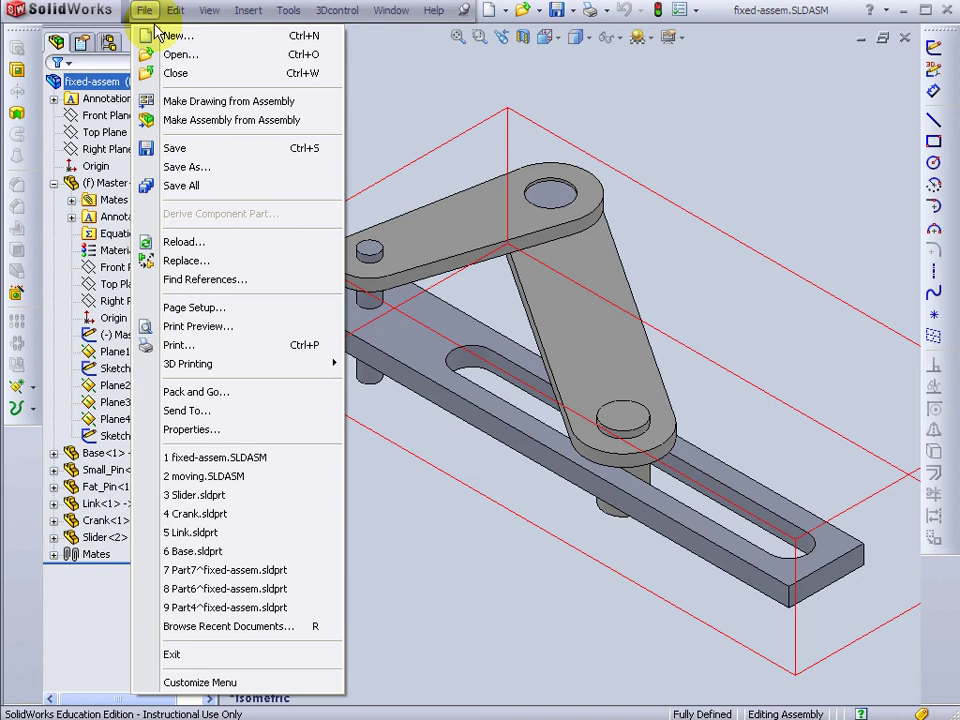
{"action": "left_click", "coordinate": [170, 36]}
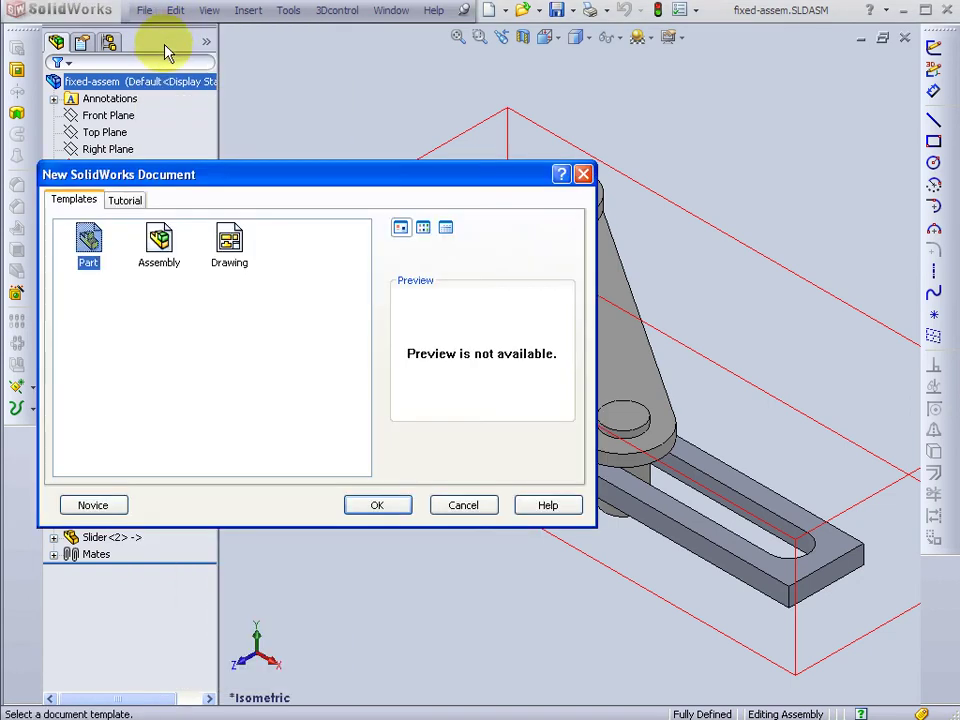
{"action": "left_click", "coordinate": [156, 250]}
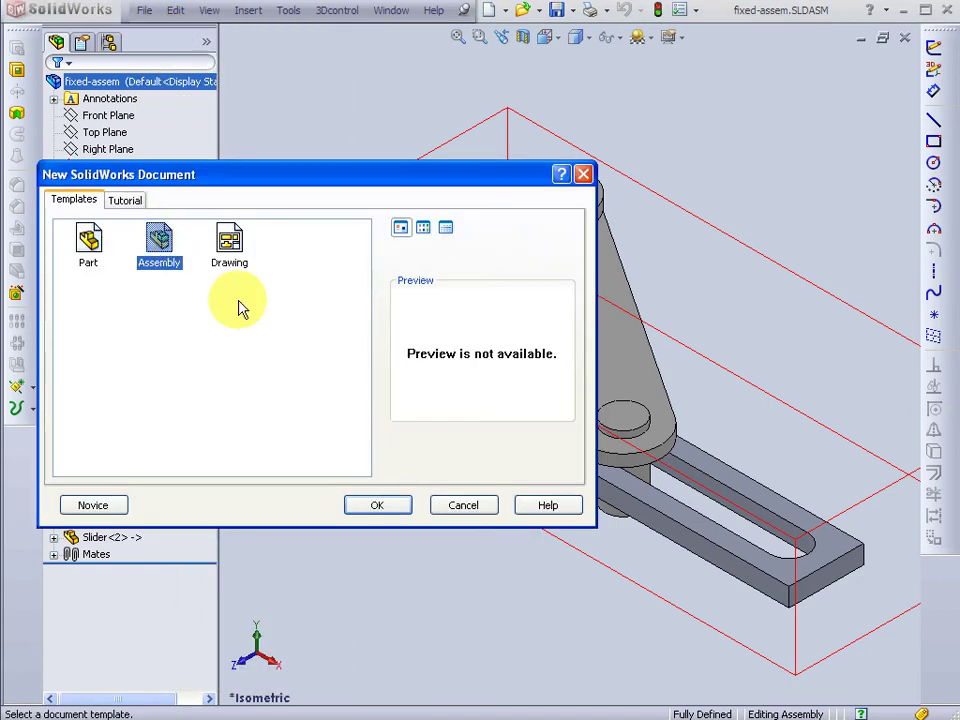
{"action": "left_click", "coordinate": [391, 510]}
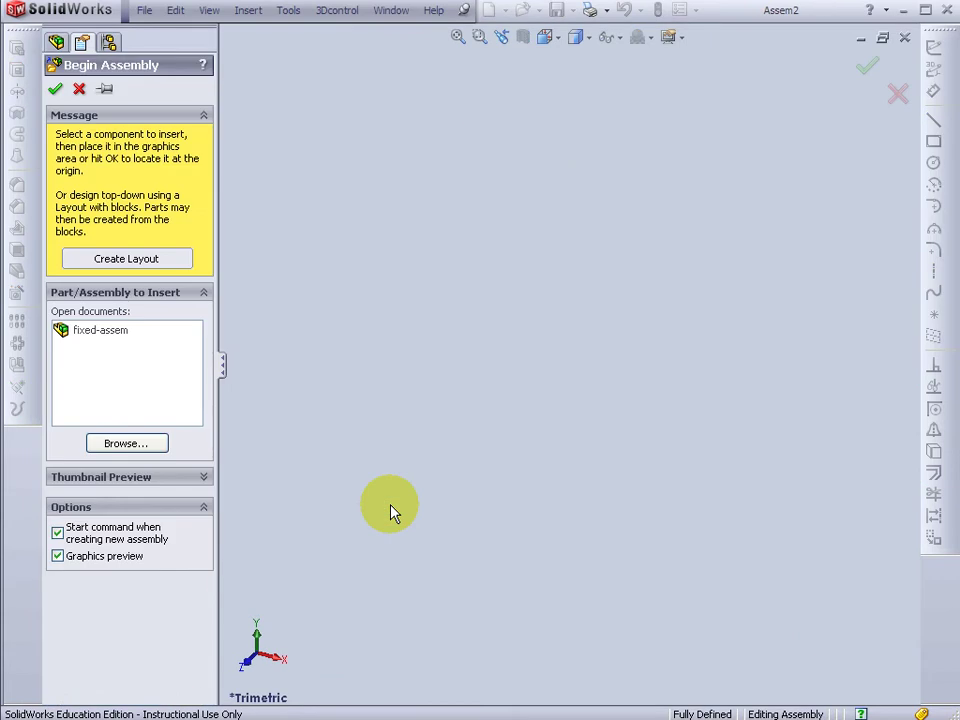
{"action": "left_click", "coordinate": [80, 92]}
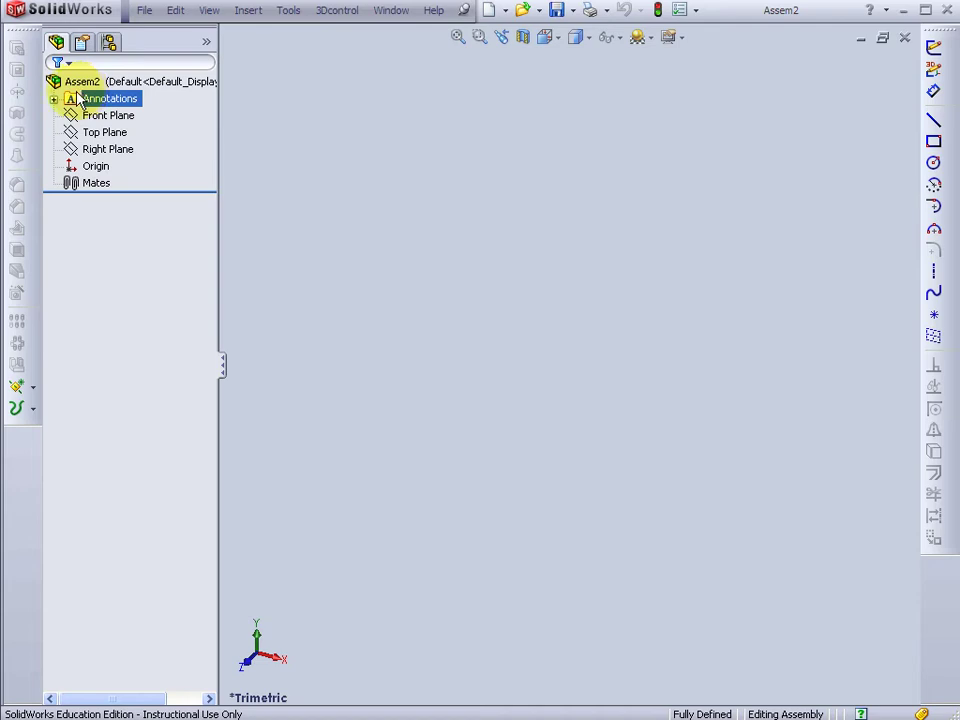
Step: Tile the two assembly windows horizontally and save the new assembly as moving-assem in the crank-slider folder
{"action": "left_click", "coordinate": [400, 15]}
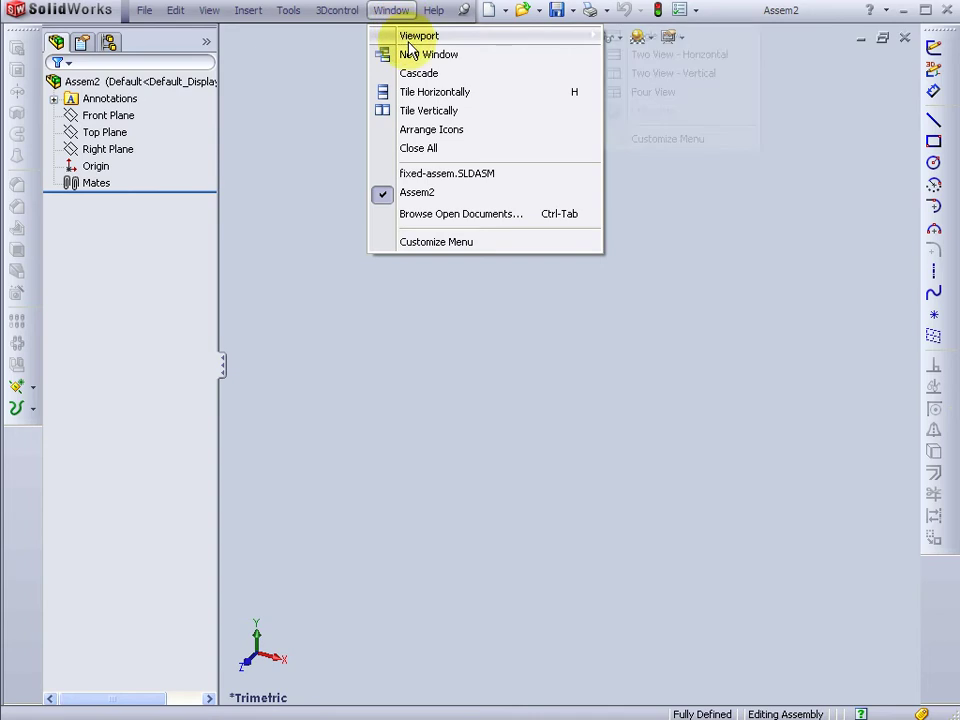
{"action": "left_click", "coordinate": [432, 93]}
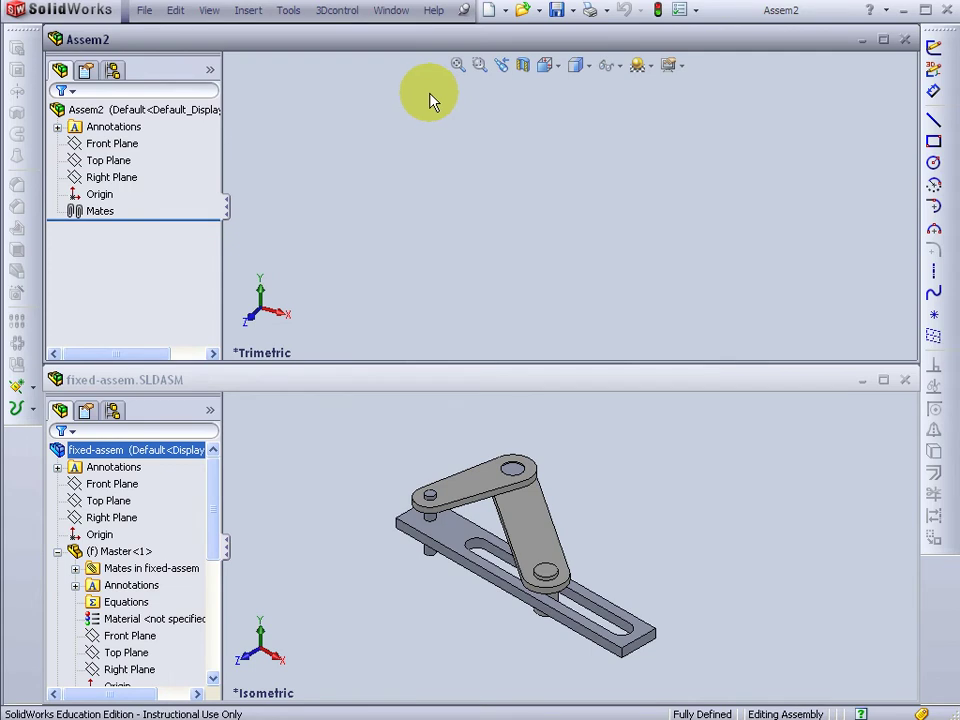
{"action": "left_click", "coordinate": [144, 11]}
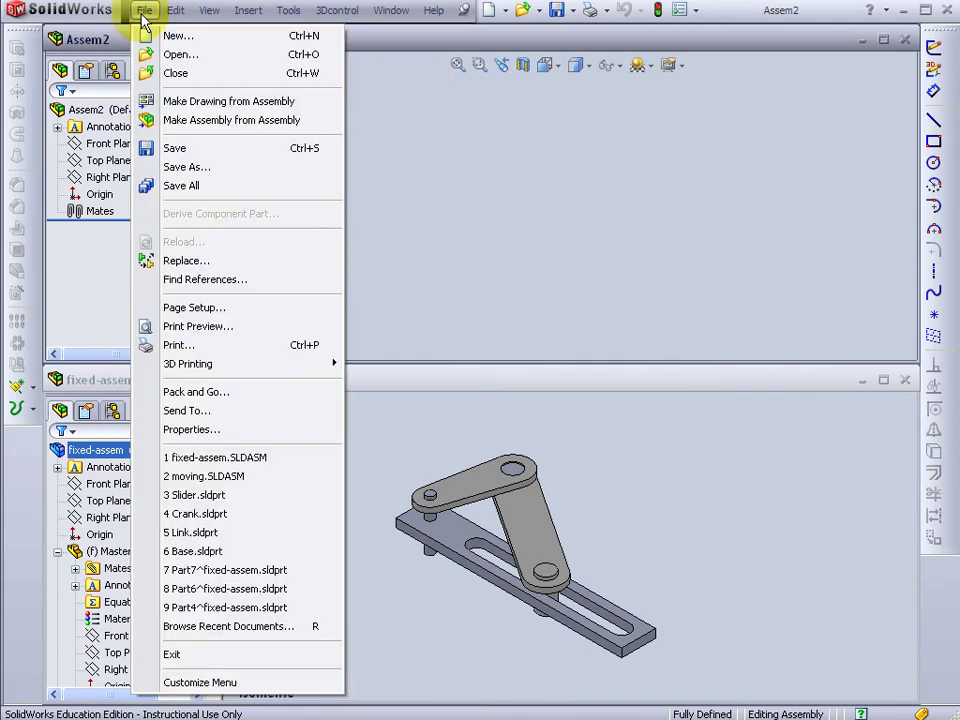
{"action": "left_click", "coordinate": [195, 157]}
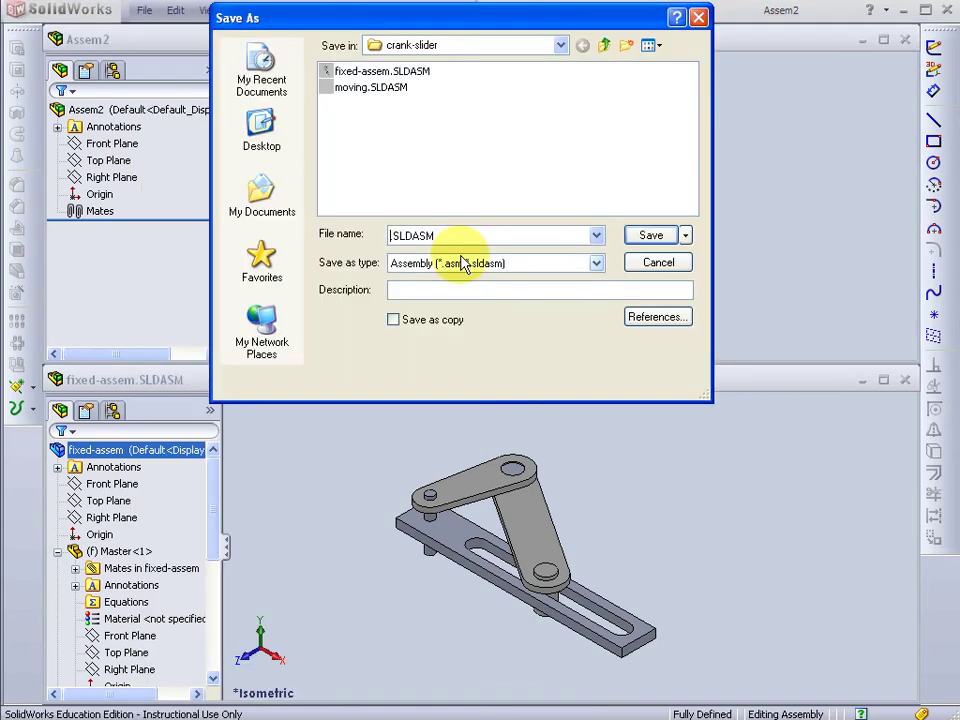
{"action": "type", "text": "moving-assem"}
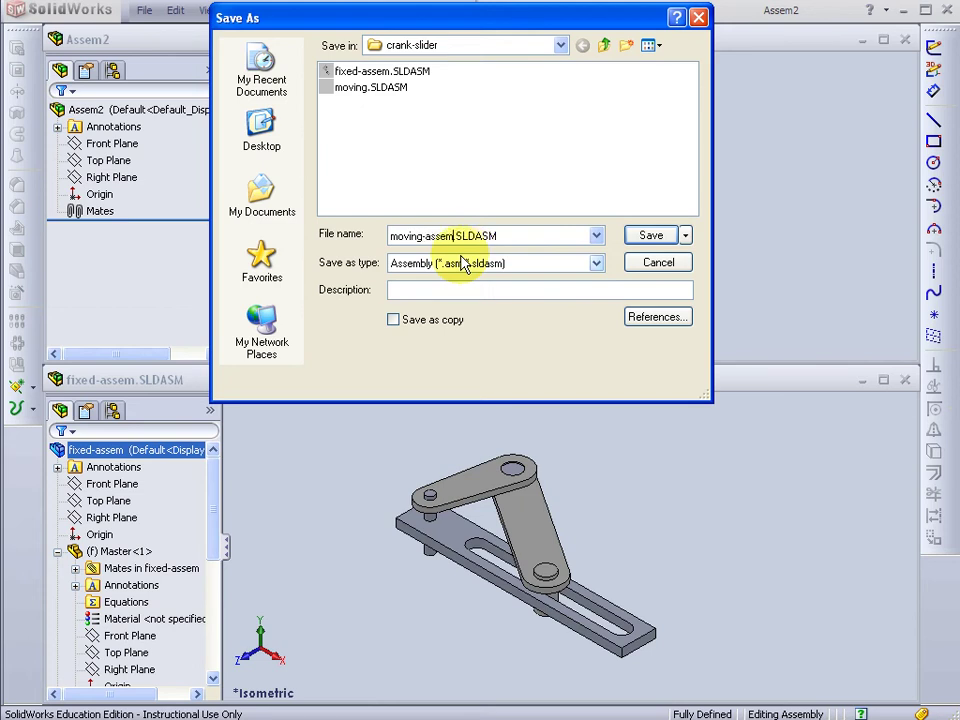
{"action": "left_click", "coordinate": [651, 237]}
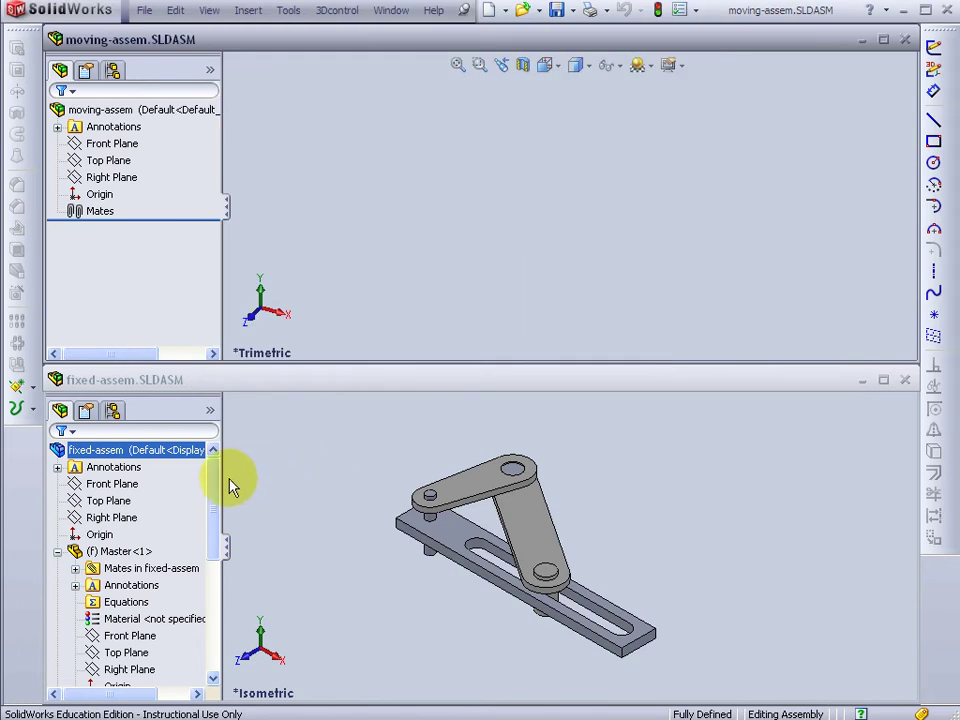
Step: Insert the Base part from fixed-assem into the empty moving-assem as its first component
{"action": "left_click_drag", "start_coordinate": [214, 521], "coordinate": [208, 611]}
{"action": "left_click", "coordinate": [89, 620]}
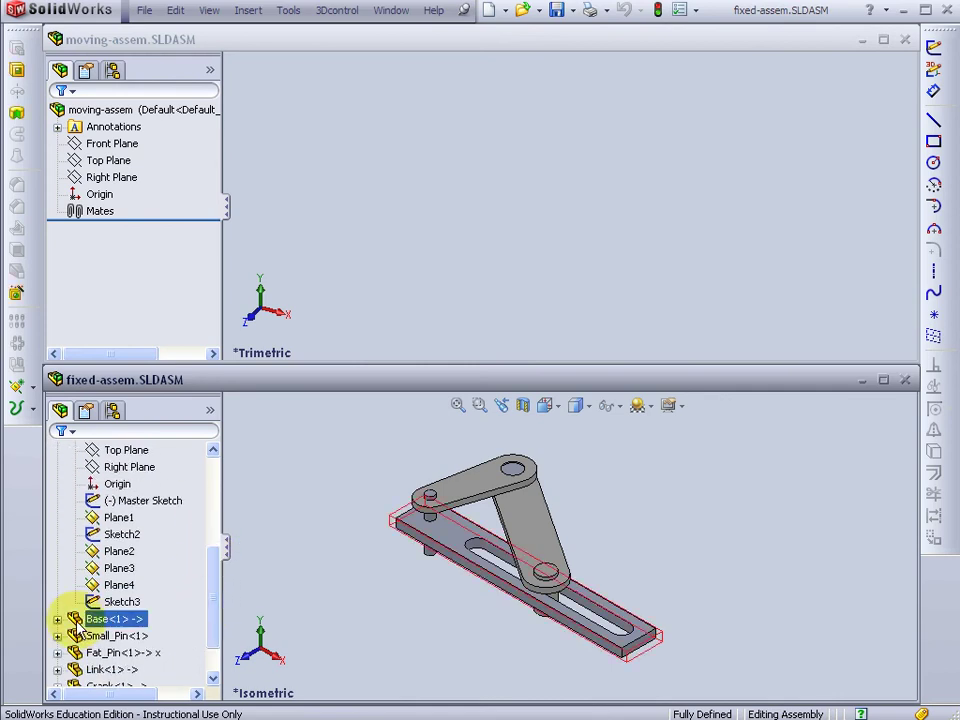
{"action": "left_click", "coordinate": [77, 624]}
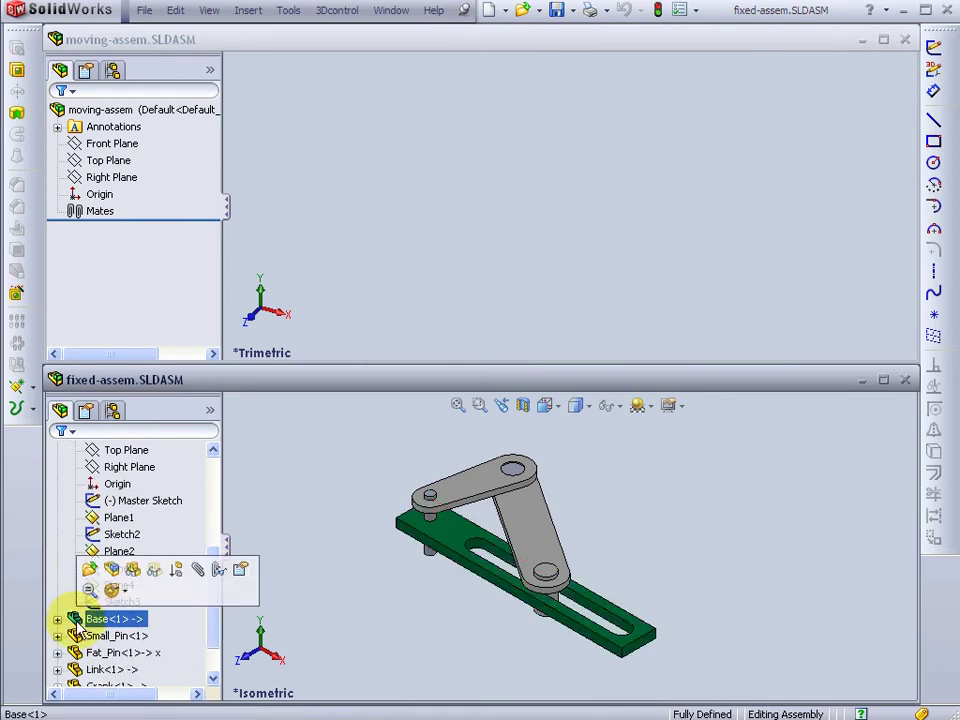
{"action": "left_click_drag", "start_coordinate": [77, 620], "coordinate": [551, 230]}
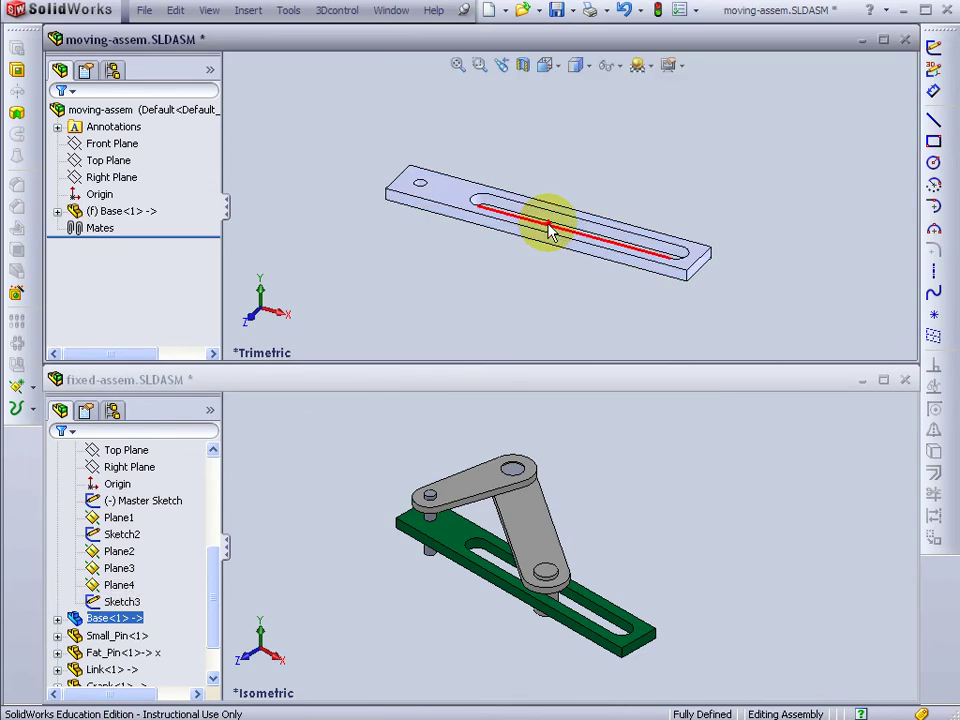
{"action": "left_click", "coordinate": [88, 215]}
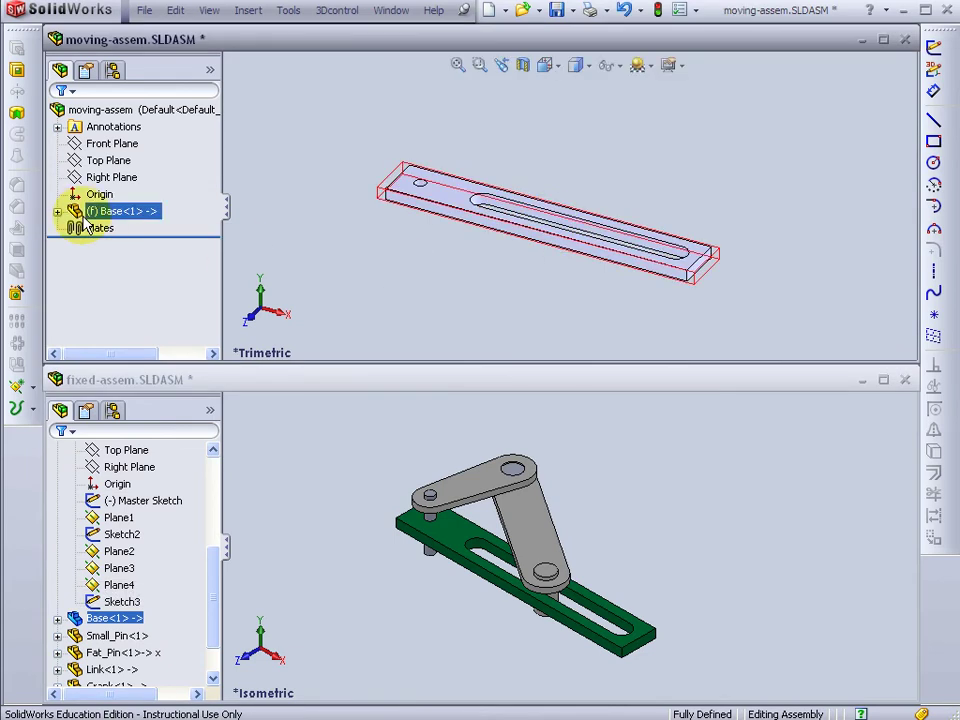
{"action": "left_click", "coordinate": [90, 228]}
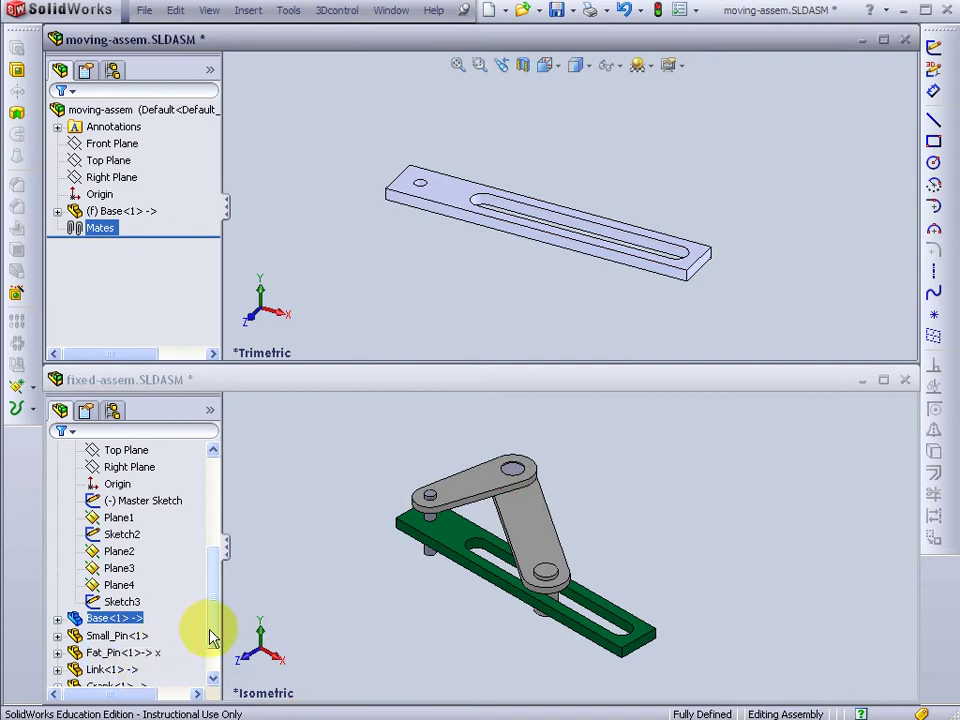
Step: Insert the Slider part from fixed-assem into moving-assem, placing it in front of the base's slotted end
{"action": "left_click_drag", "start_coordinate": [212, 631], "coordinate": [214, 656]}
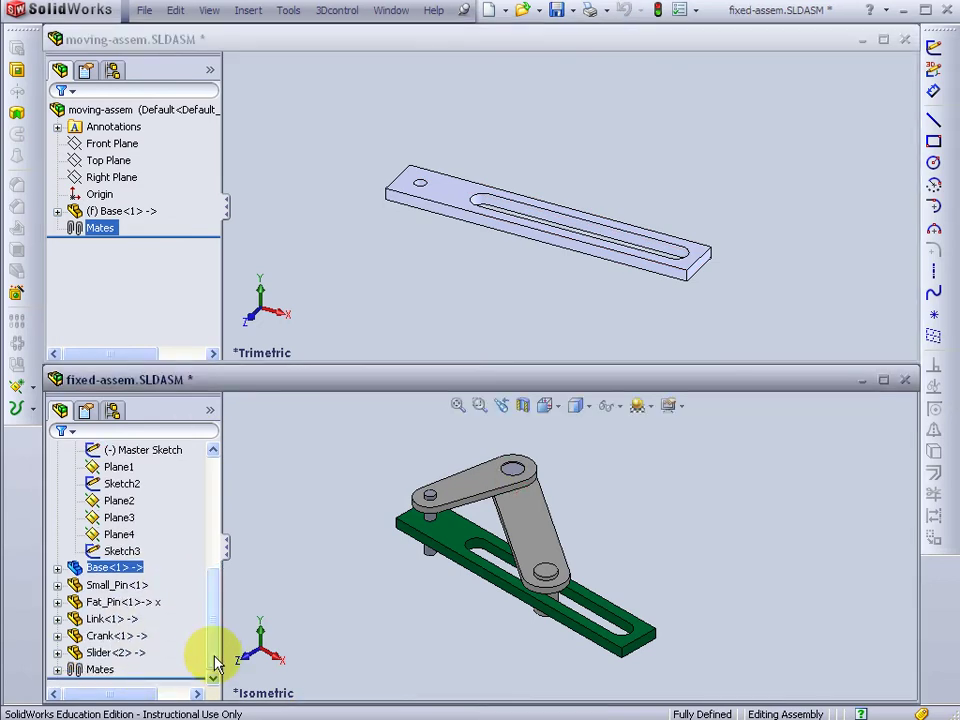
{"action": "left_click", "coordinate": [117, 654]}
{"action": "left_click_drag", "start_coordinate": [117, 662], "coordinate": [610, 307]}
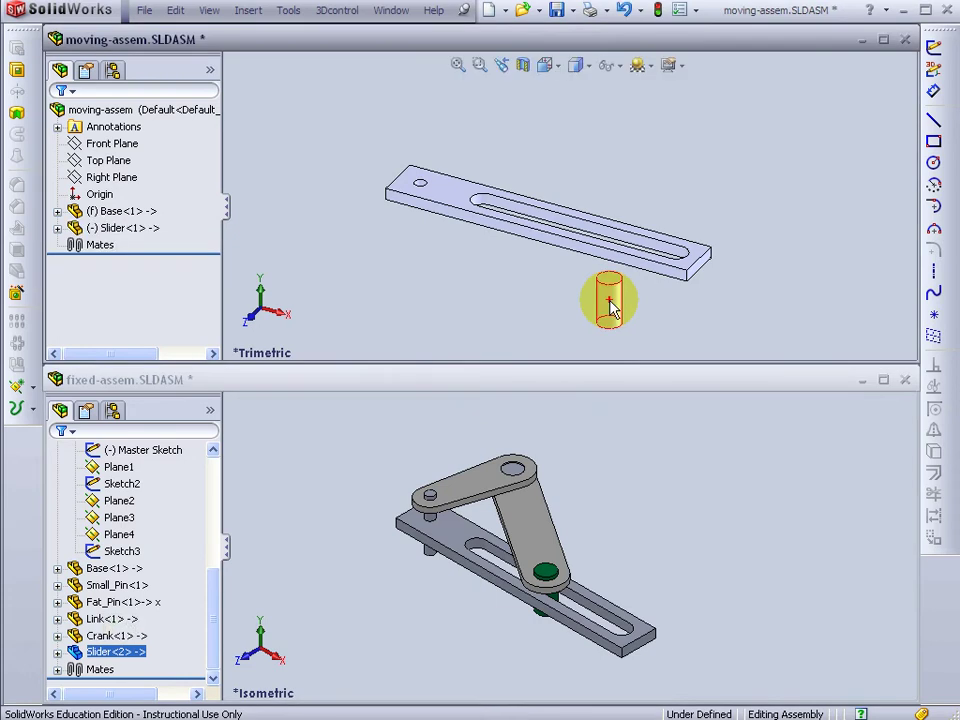
Step: Insert the Link and Crank parts from fixed-assem into moving-assem, placing them side by side in front of the base
{"action": "left_click", "coordinate": [72, 636], "text": "ctrl"}
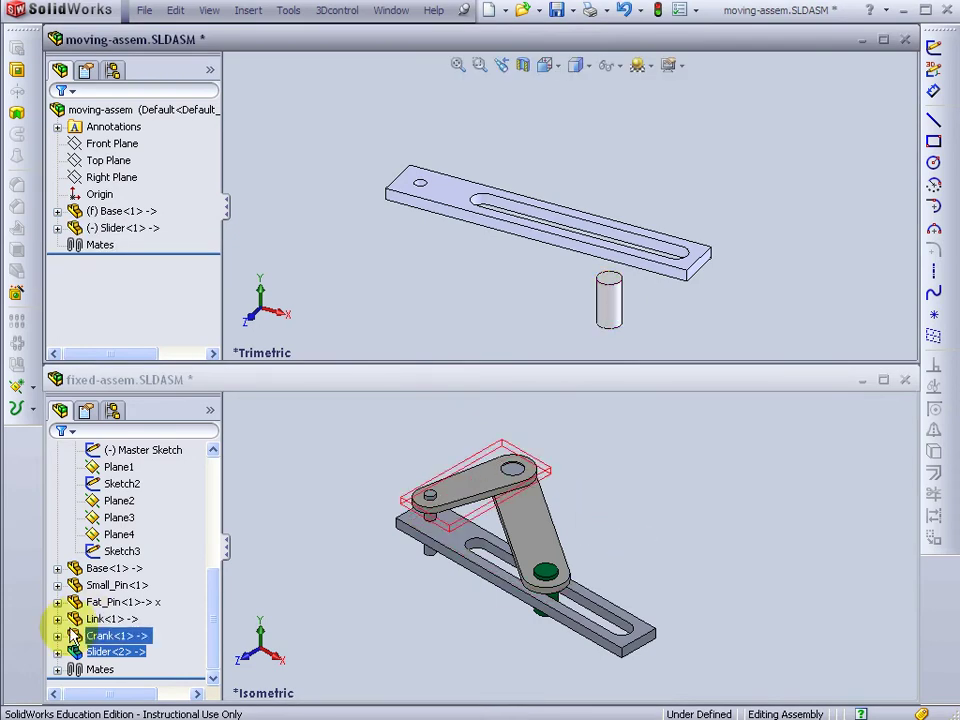
{"action": "left_click", "coordinate": [72, 636], "text": "ctrl"}
{"action": "left_click", "coordinate": [72, 620], "text": "ctrl"}
{"action": "left_click", "coordinate": [72, 620]}
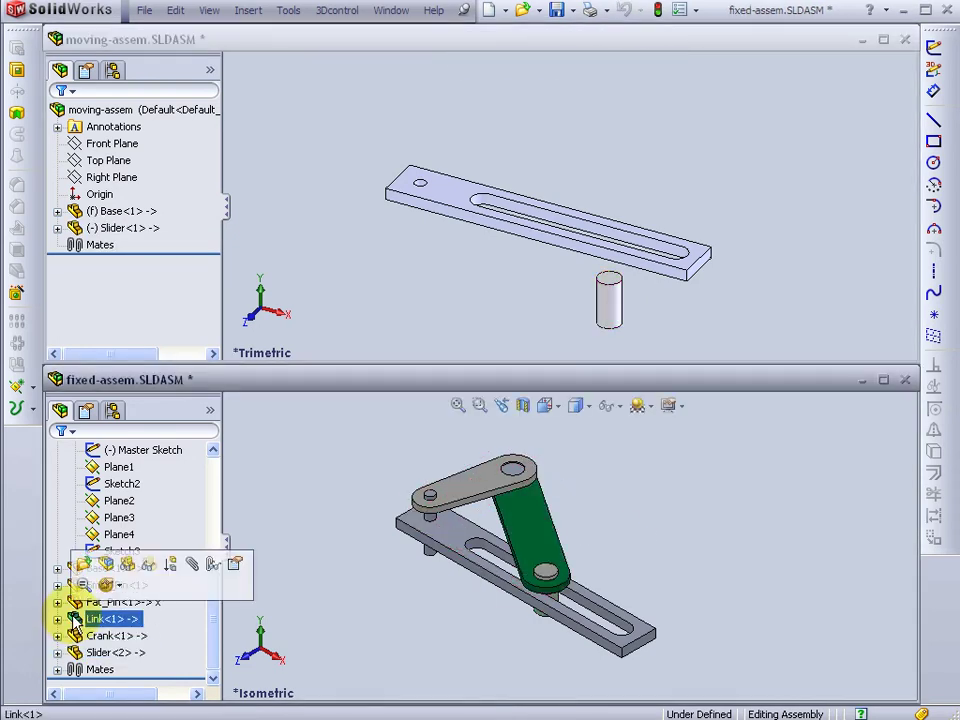
{"action": "left_click_drag", "start_coordinate": [72, 620], "coordinate": [502, 290]}
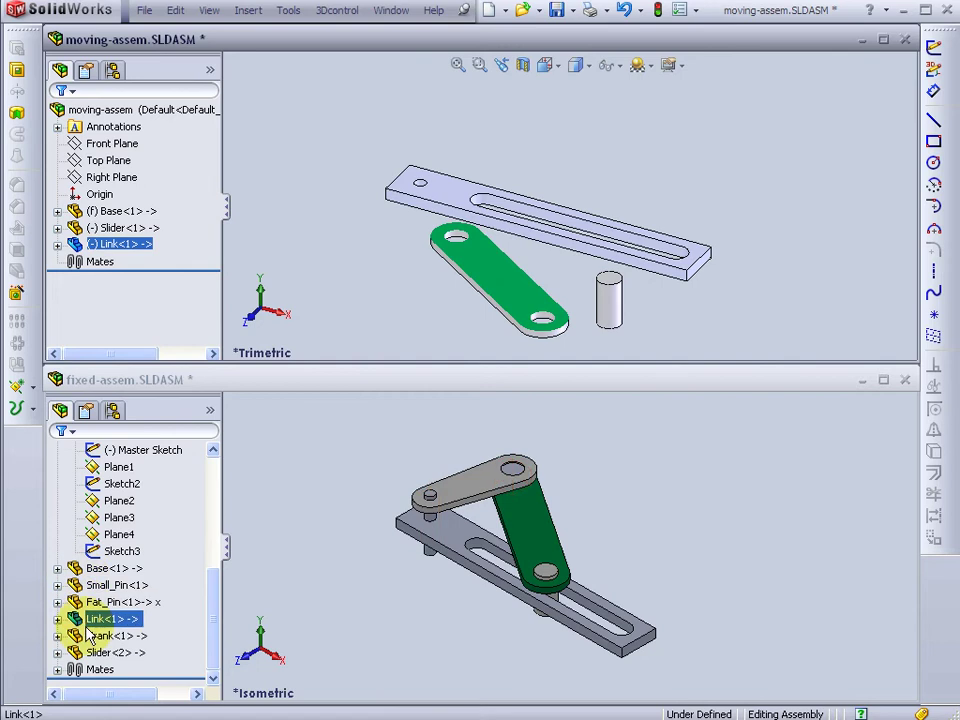
{"action": "left_click_drag", "start_coordinate": [80, 637], "coordinate": [385, 270]}
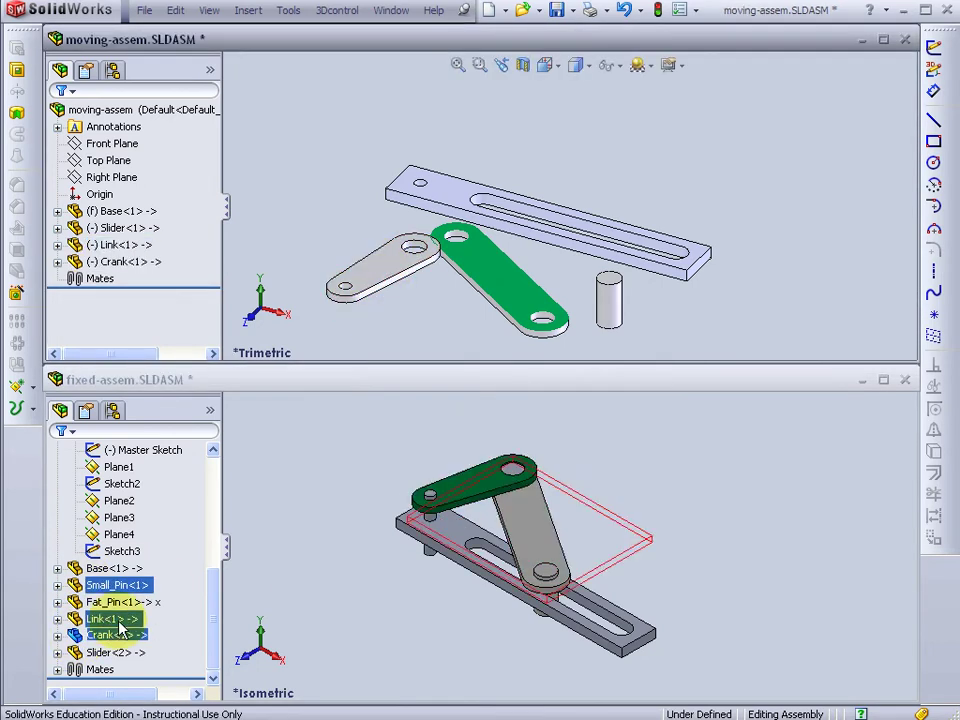
Step: Insert Fat_Pin and Small_Pin from fixed-assem into moving-assem, placing them near the large and small holes of the crank
{"action": "left_click", "coordinate": [80, 602], "text": "ctrl"}
{"action": "left_click_drag", "start_coordinate": [78, 606], "coordinate": [440, 285]}
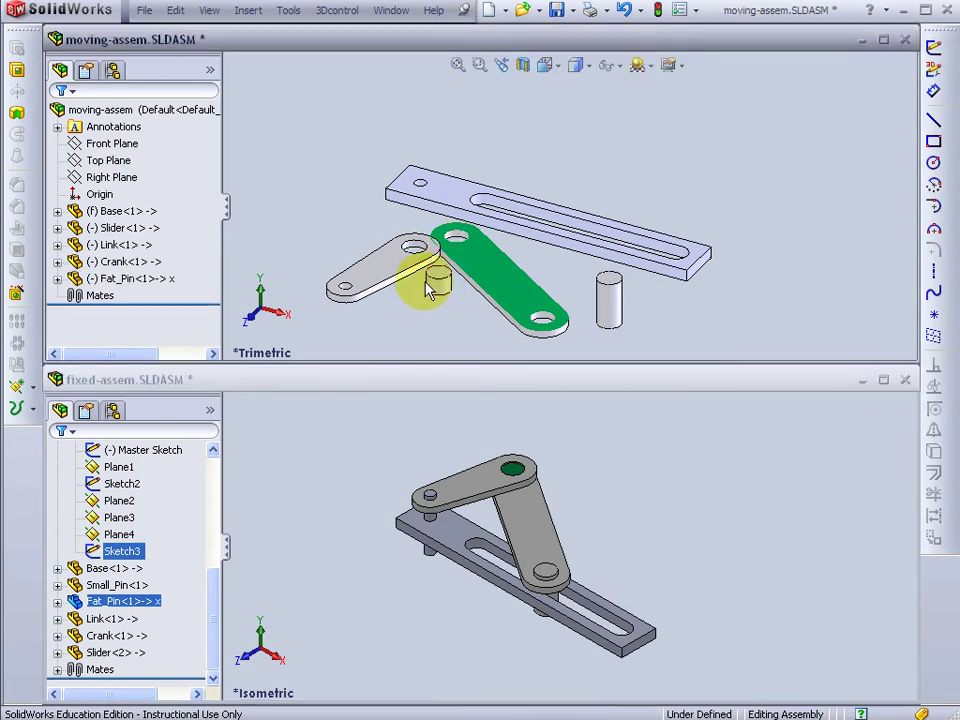
{"action": "left_click", "coordinate": [73, 587], "text": "ctrl"}
{"action": "left_click_drag", "start_coordinate": [73, 587], "coordinate": [343, 330]}
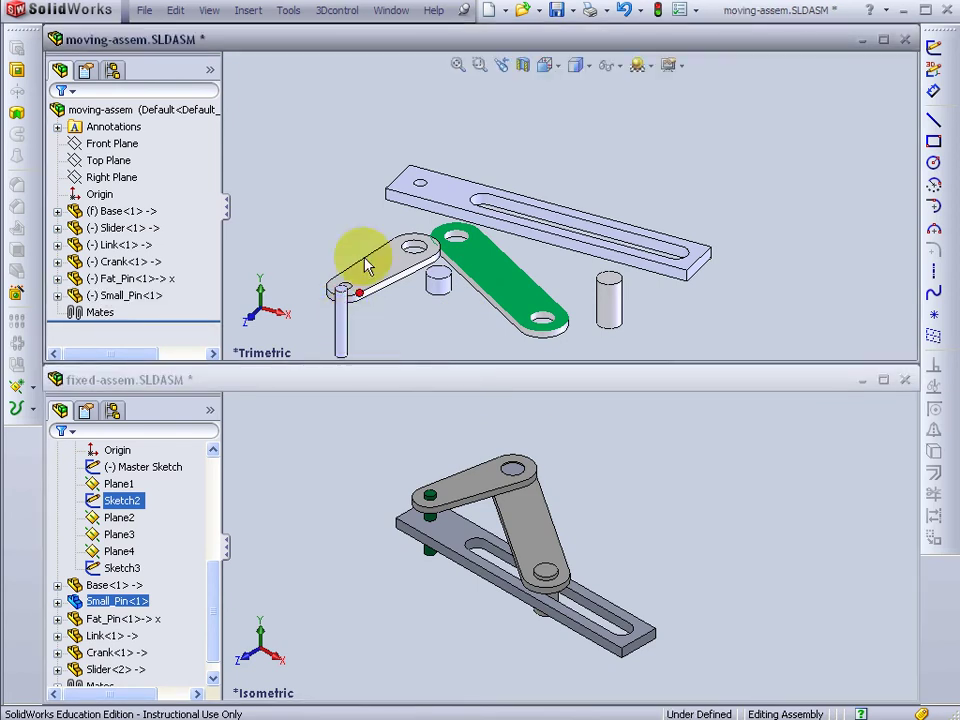
Step: Maximize moving-assem, fit all parts in view, and highlight the Base, Slider, Link and pins in turn to identify each component
{"action": "left_click", "coordinate": [884, 42]}
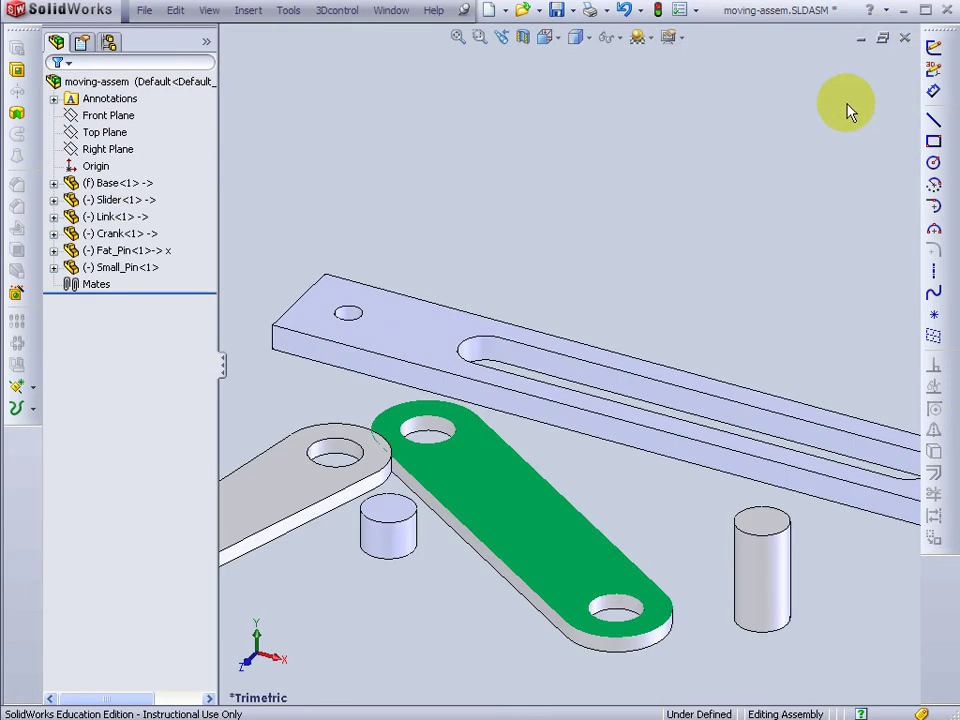
{"action": "key", "text": "f"}
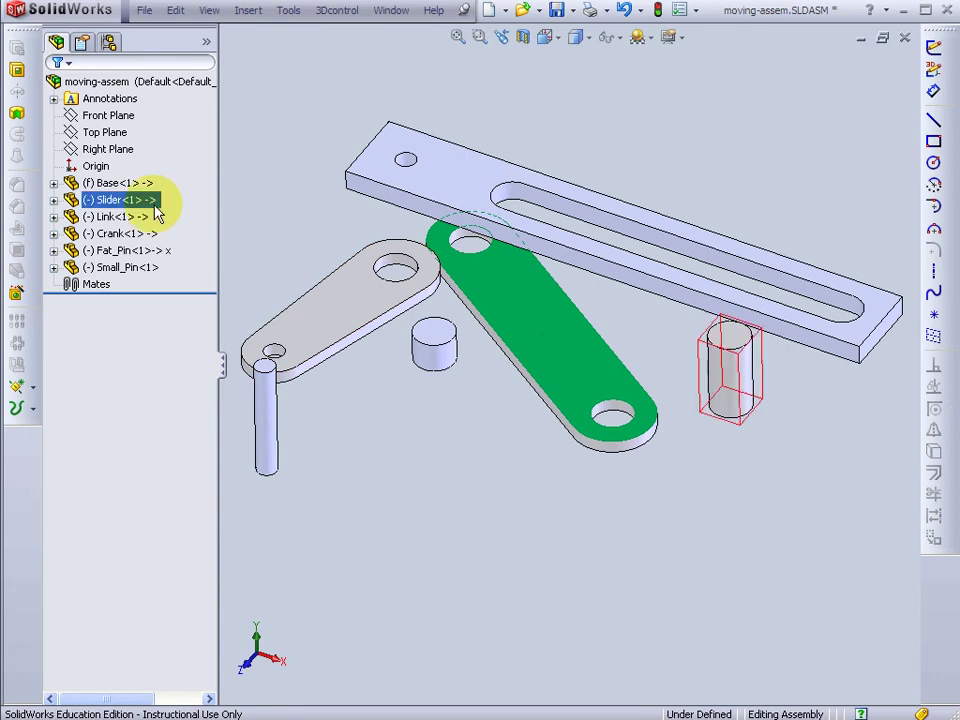
{"action": "left_click", "coordinate": [100, 184]}
{"action": "left_click", "coordinate": [88, 200]}
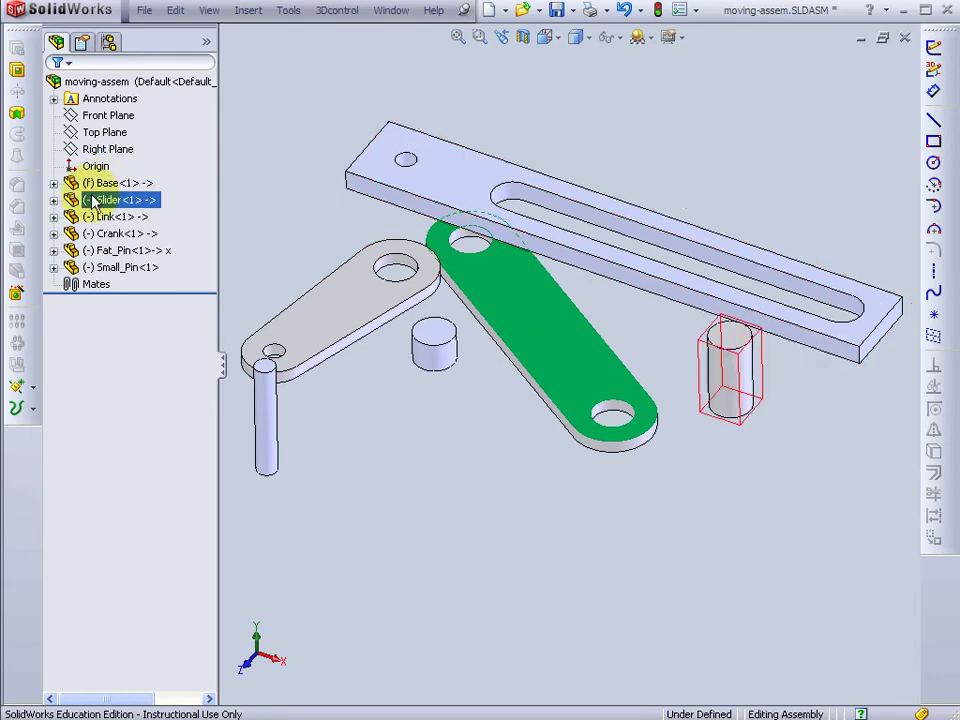
{"action": "left_click", "coordinate": [92, 217]}
{"action": "left_click", "coordinate": [92, 250]}
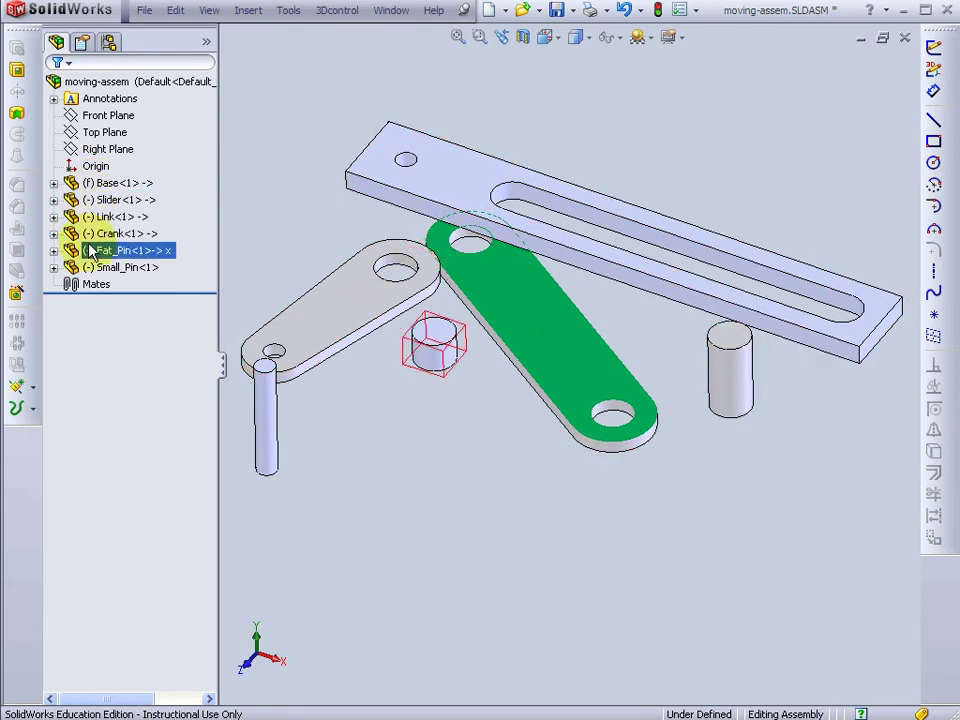
{"action": "left_click", "coordinate": [92, 268]}
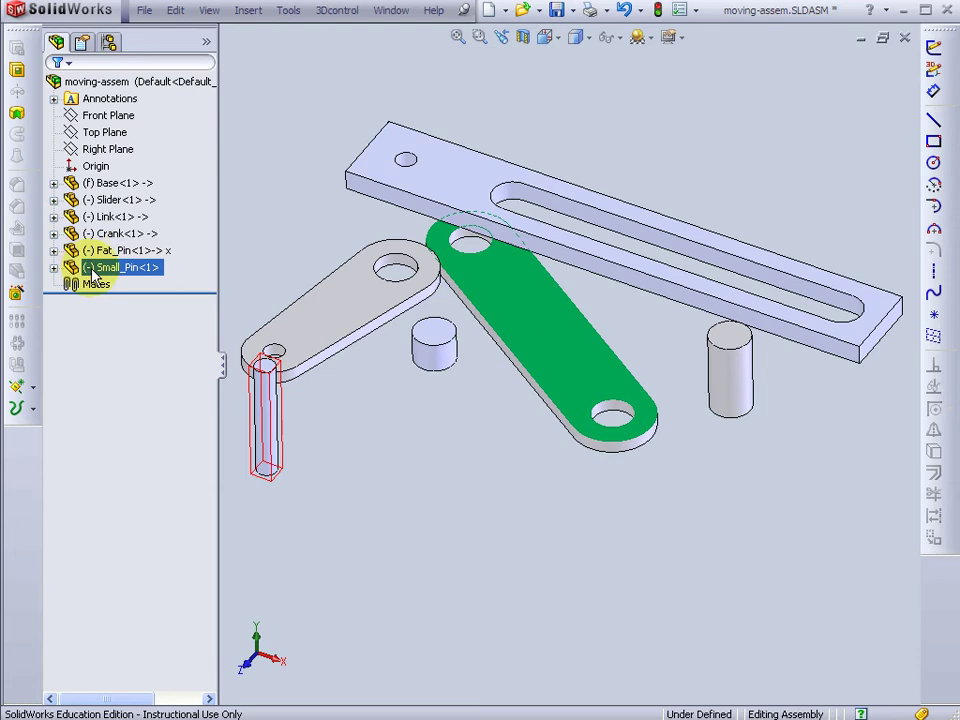
{"action": "left_click", "coordinate": [92, 250]}
{"action": "left_click", "coordinate": [100, 201]}
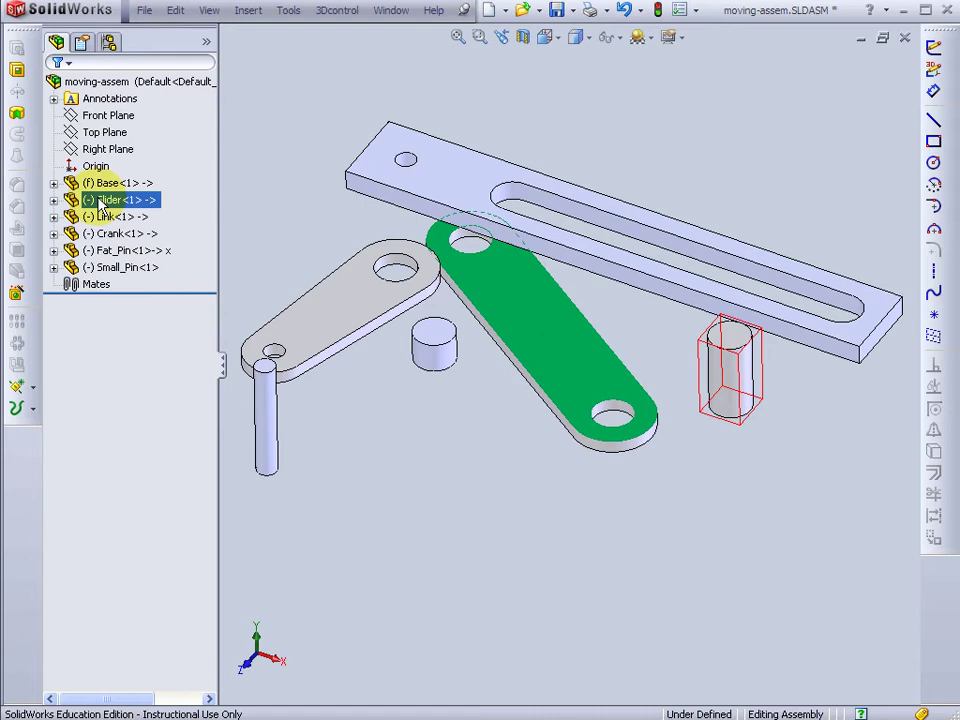
{"action": "left_click", "coordinate": [101, 217]}
{"action": "left_click", "coordinate": [106, 251]}
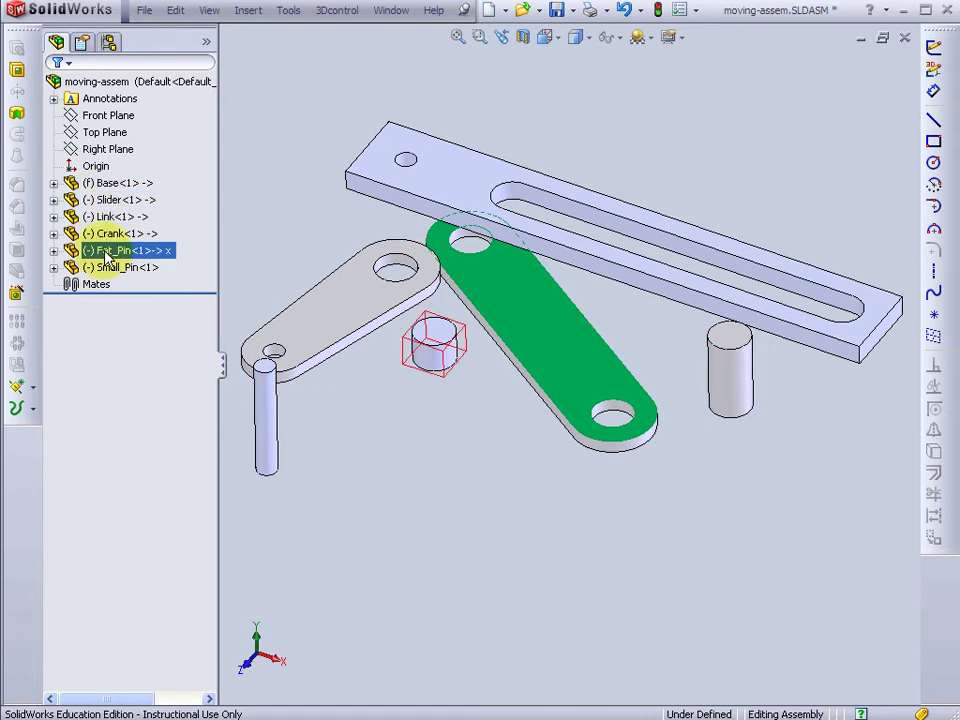
Step: Add a coincident mate between the Top Plane of the Slider and the Top Plane of the Base
{"action": "left_click", "coordinate": [53, 200]}
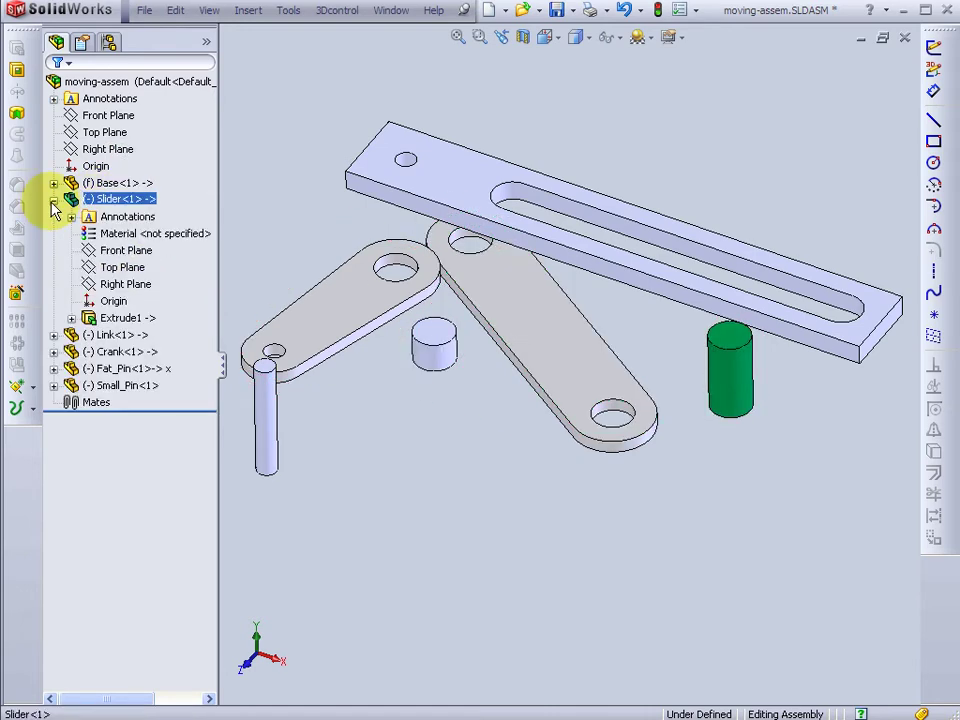
{"action": "left_click", "coordinate": [102, 268]}
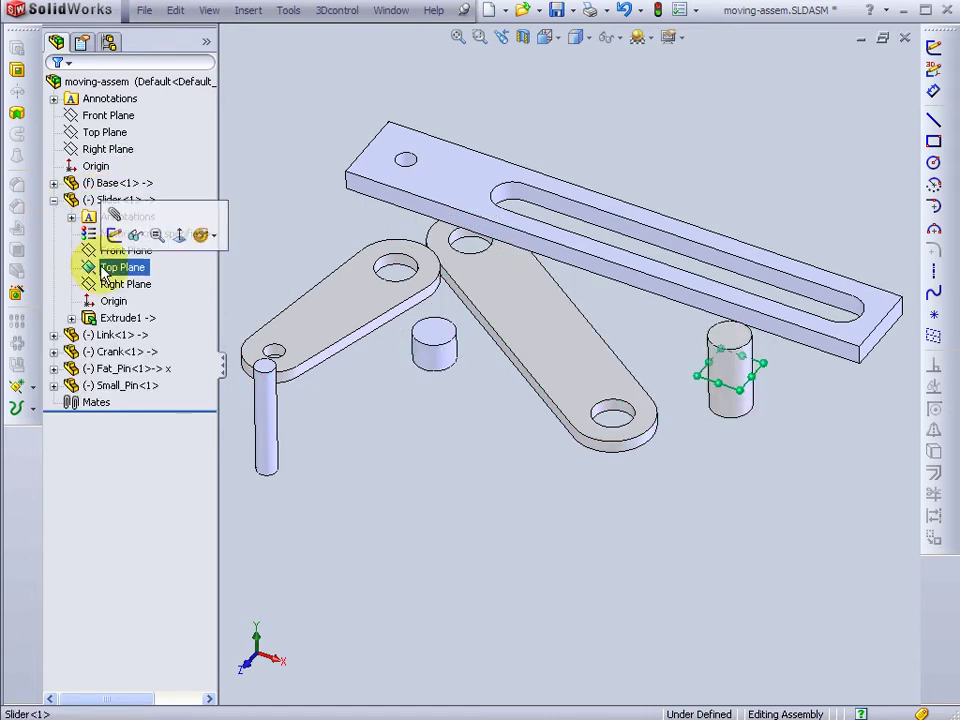
{"action": "left_click", "coordinate": [53, 183]}
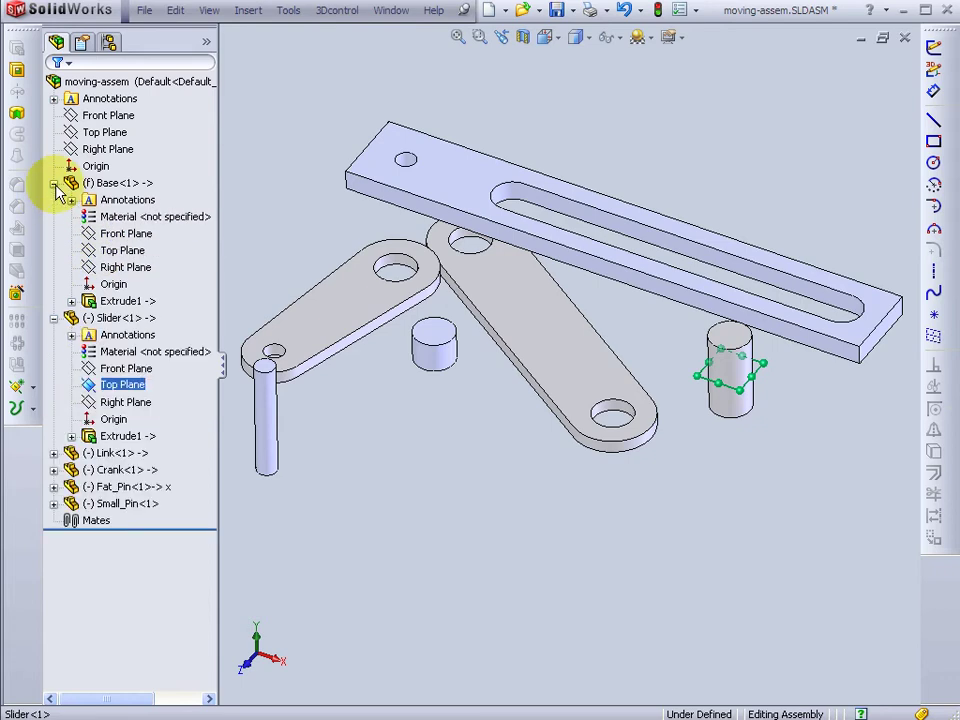
{"action": "left_click", "coordinate": [112, 251], "text": "ctrl"}
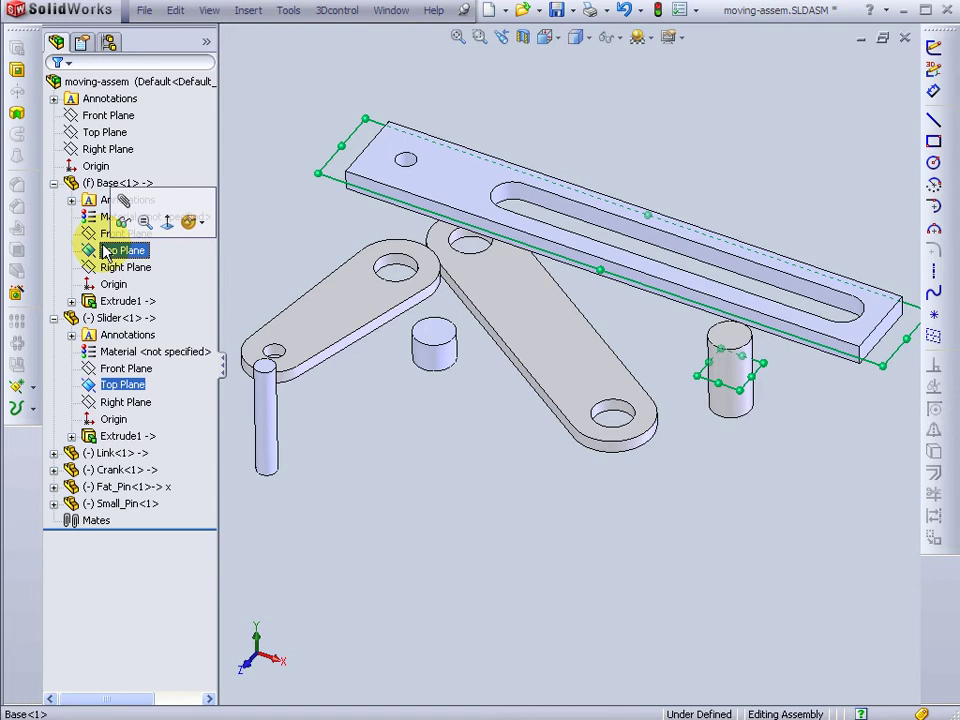
{"action": "left_click", "coordinate": [247, 11]}
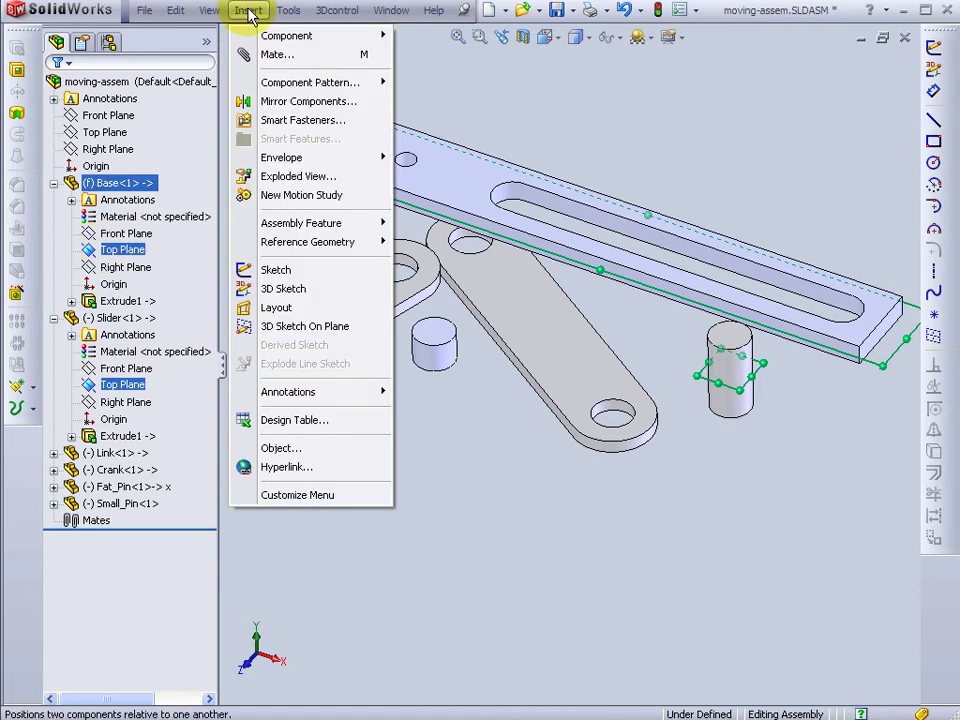
{"action": "left_click", "coordinate": [365, 56]}
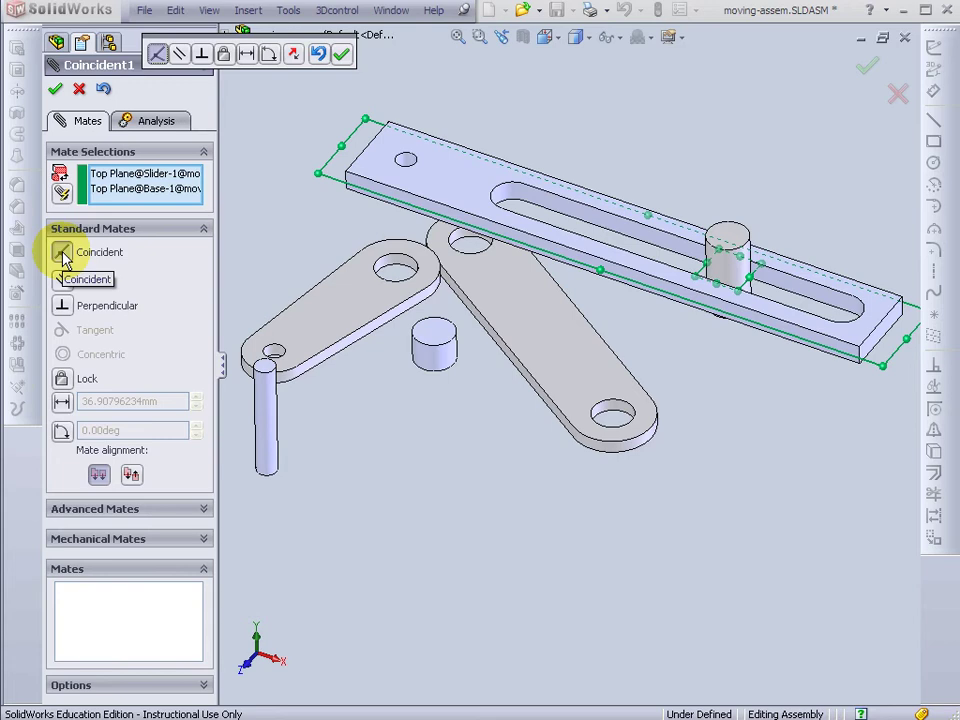
{"action": "left_click", "coordinate": [58, 66]}
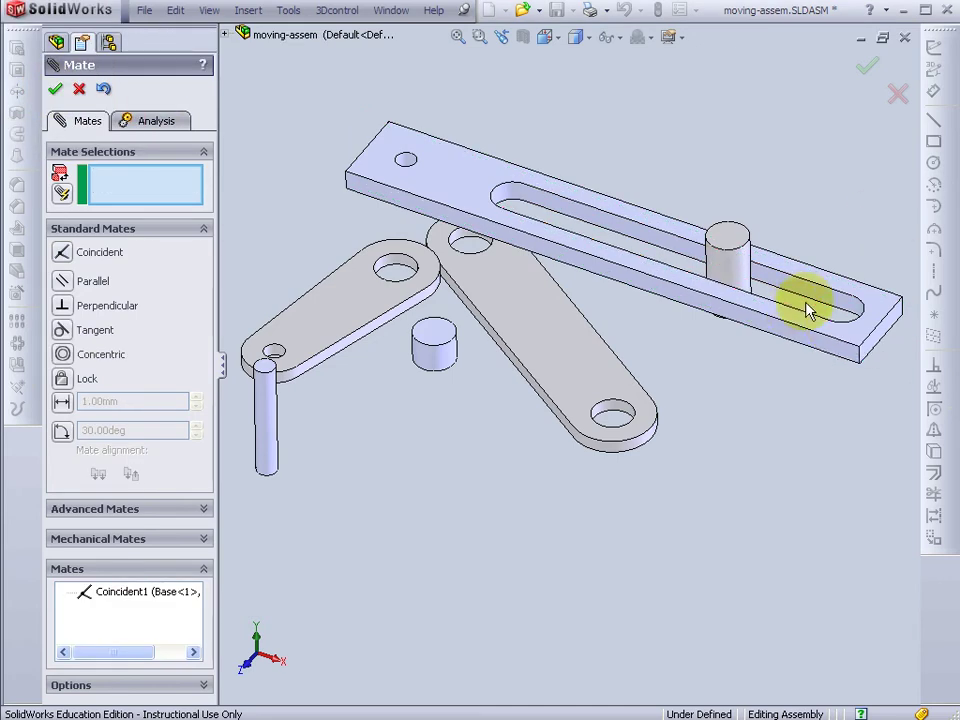
Step: Add a tangent mate between the Slider's cylindrical face and the far straight wall of the base's slot
{"action": "left_click", "coordinate": [744, 286]}
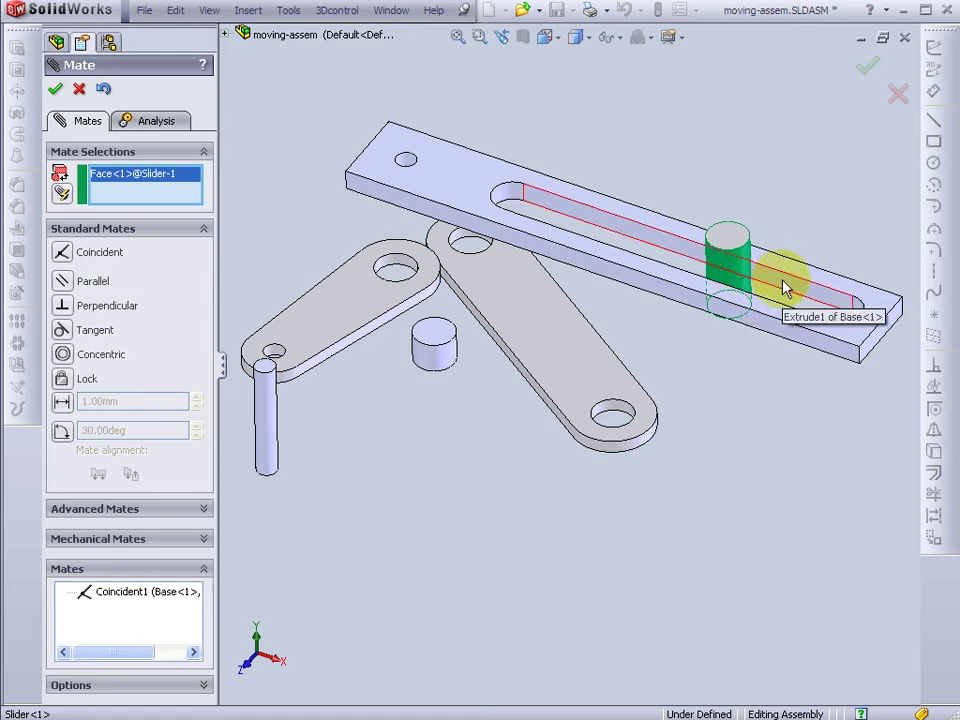
{"action": "left_click", "coordinate": [785, 289]}
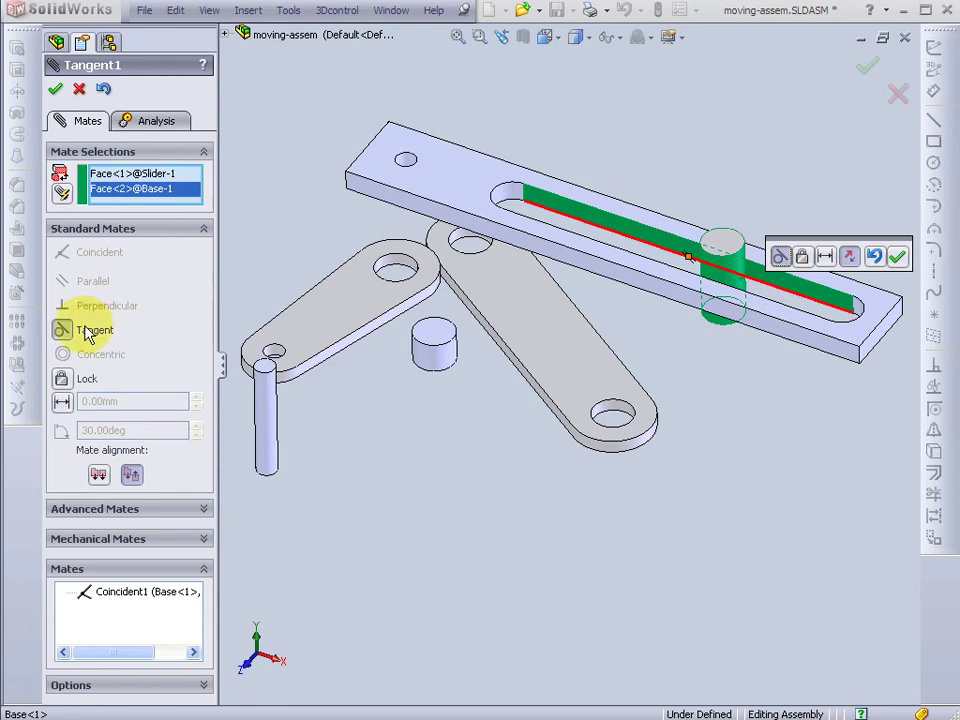
{"action": "left_click", "coordinate": [55, 93]}
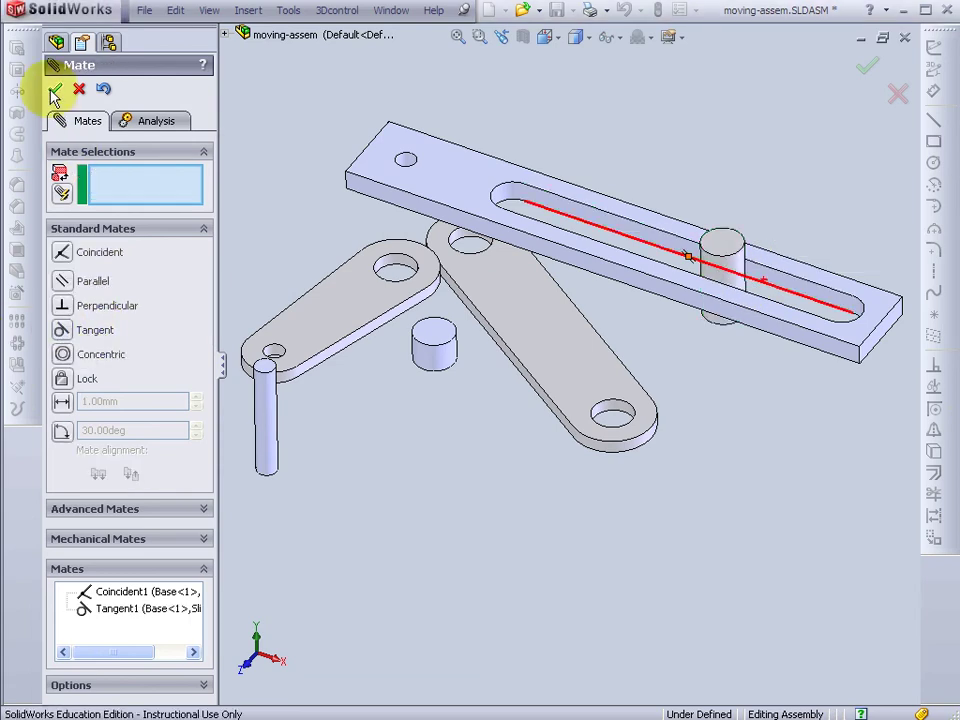
Step: Mate the Slider's cylindrical face tangent to the slot's opposite straight wall, and move the Slider along the slot to test its motion
{"action": "left_click_drag", "start_coordinate": [636, 317], "coordinate": [639, 354]}
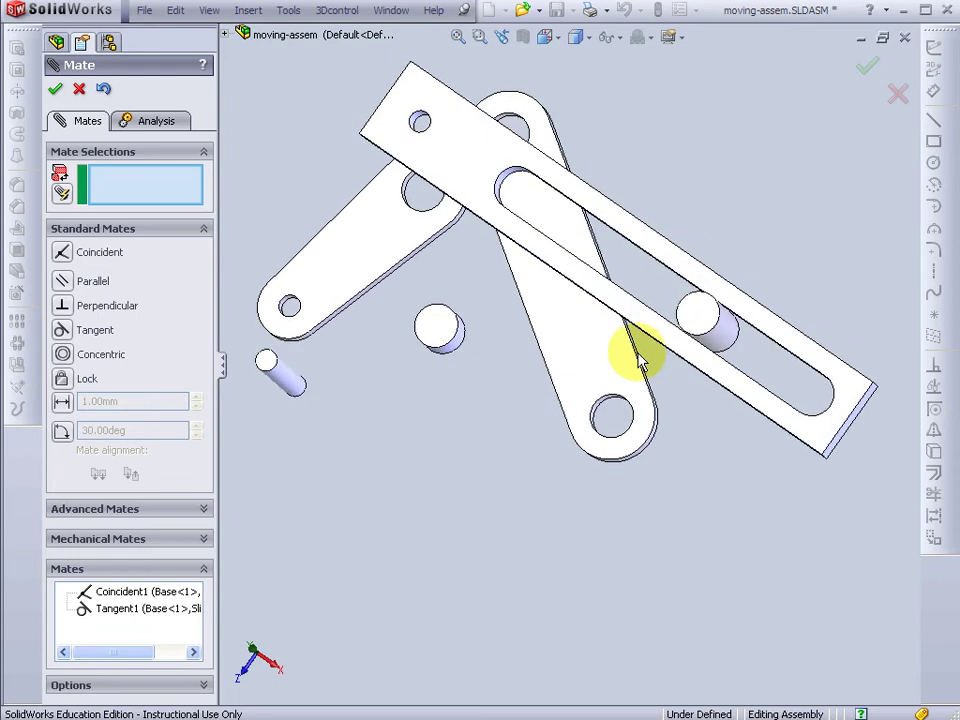
{"action": "left_click", "coordinate": [732, 347]}
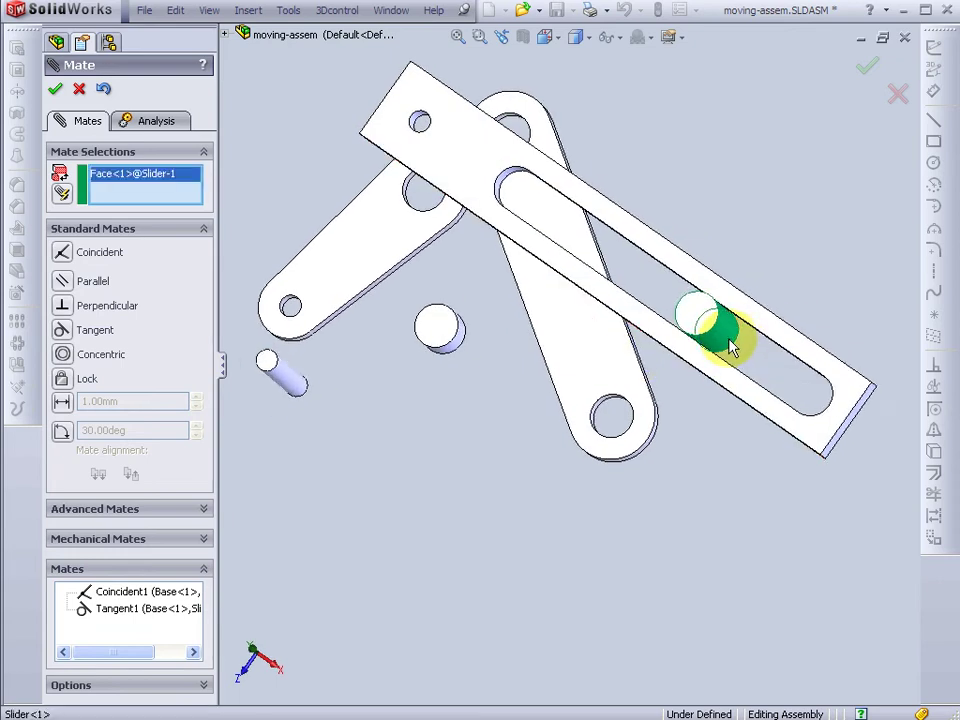
{"action": "middle_click_drag", "start_coordinate": [732, 347], "coordinate": [709, 417]}
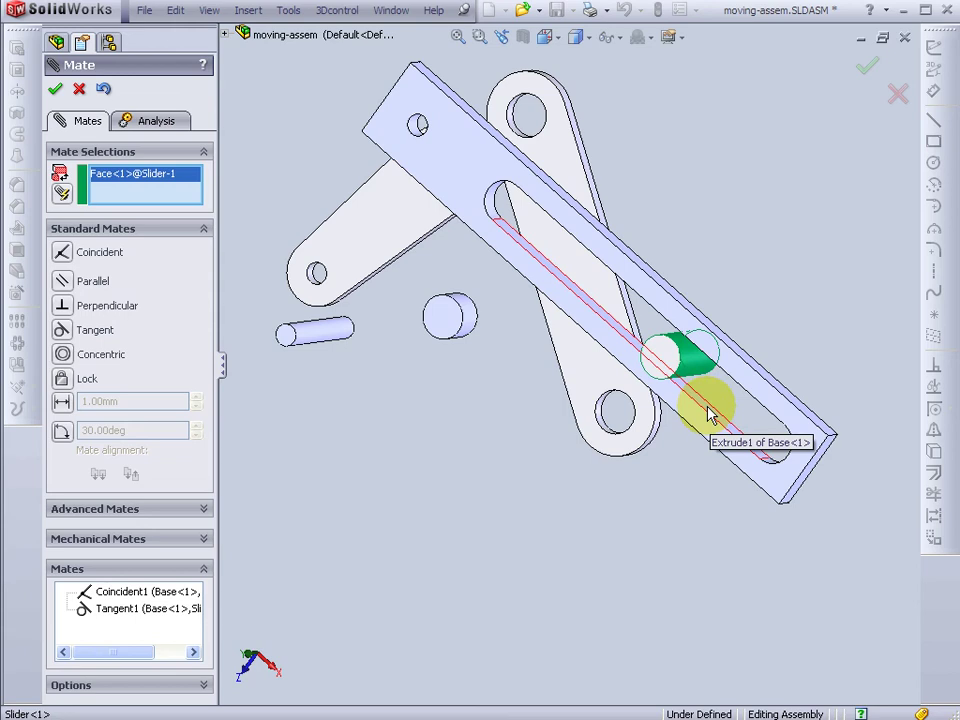
{"action": "left_click", "coordinate": [713, 415]}
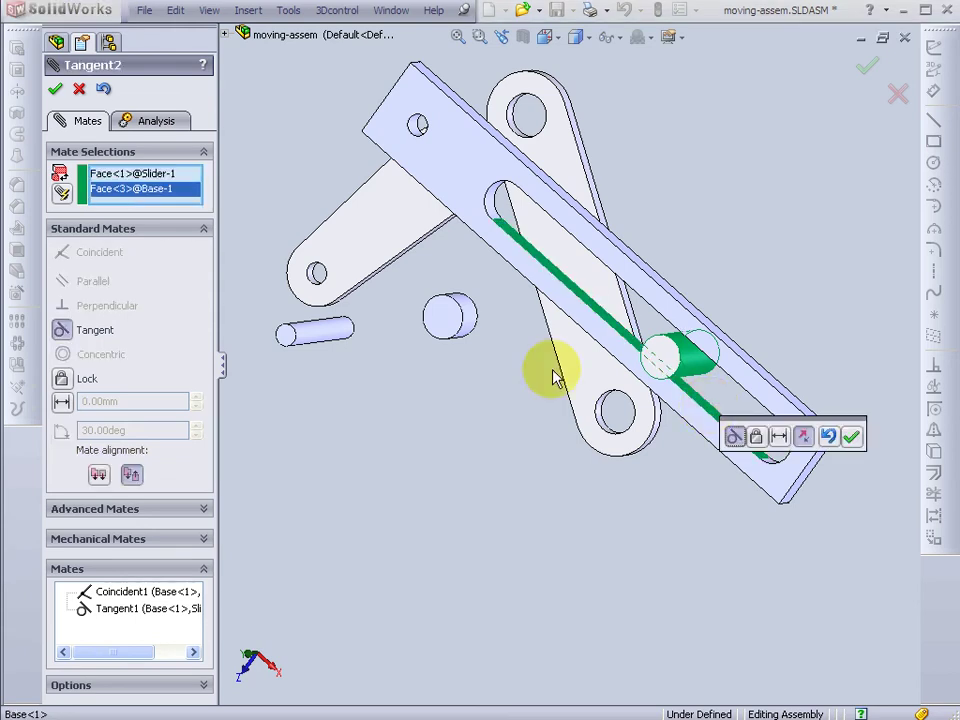
{"action": "left_click", "coordinate": [55, 89]}
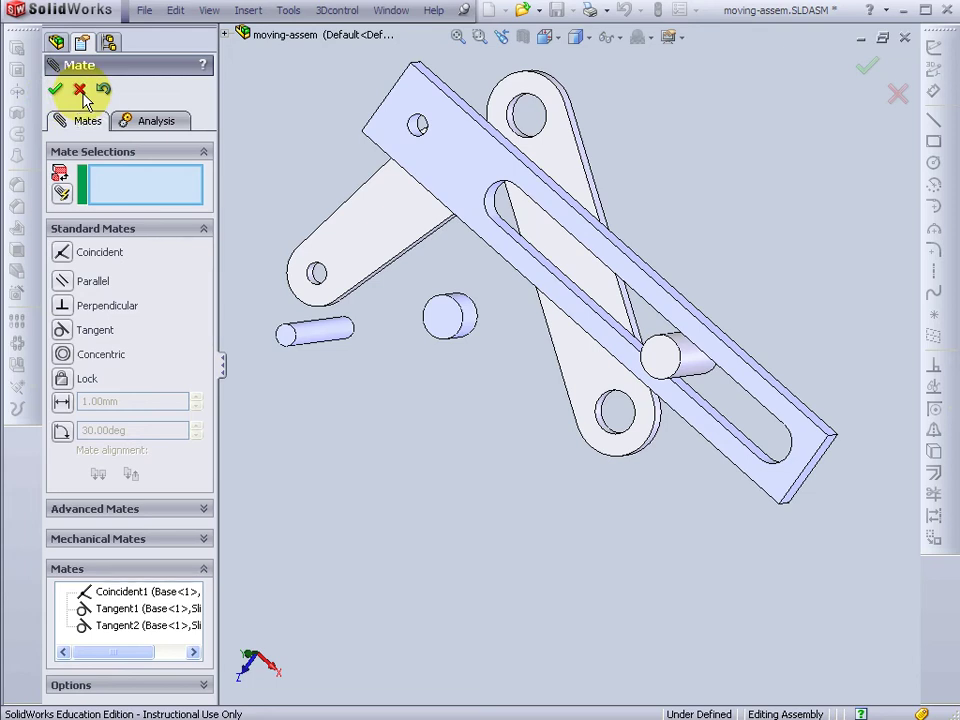
{"action": "left_click", "coordinate": [81, 90]}
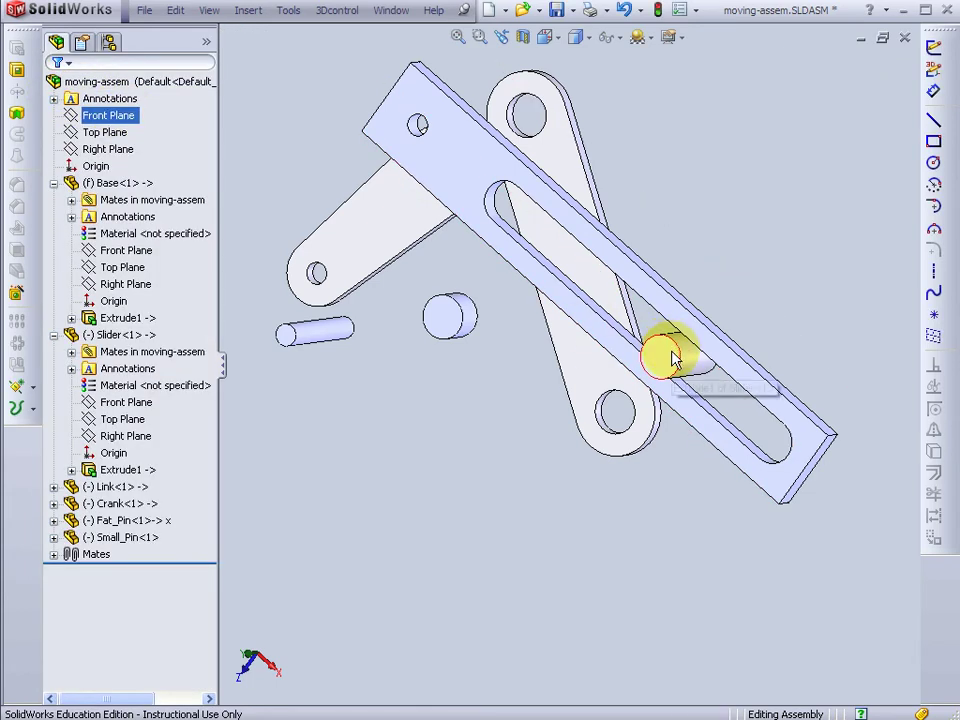
{"action": "mouse_move", "coordinate": [675, 360]}
{"action": "left_mouse_down"}
{"action": "mouse_move", "coordinate": [491, 227]}
{"action": "mouse_move", "coordinate": [513, 263]}
{"action": "mouse_move", "coordinate": [467, 199]}
{"action": "mouse_move", "coordinate": [647, 410]}
{"action": "mouse_move", "coordinate": [707, 446]}
{"action": "mouse_move", "coordinate": [548, 314]}
{"action": "mouse_move", "coordinate": [681, 343]}
{"action": "mouse_move", "coordinate": [506, 236]}
{"action": "mouse_move", "coordinate": [628, 368]}
{"action": "mouse_move", "coordinate": [574, 281]}
{"action": "mouse_move", "coordinate": [510, 236]}
{"action": "mouse_move", "coordinate": [565, 290]}
{"action": "mouse_move", "coordinate": [566, 262]}
{"action": "mouse_move", "coordinate": [521, 200]}
{"action": "mouse_move", "coordinate": [474, 191]}
{"action": "mouse_move", "coordinate": [375, 112]}
{"action": "mouse_move", "coordinate": [645, 305]}
{"action": "mouse_move", "coordinate": [695, 366]}
{"action": "left_mouse_up"}
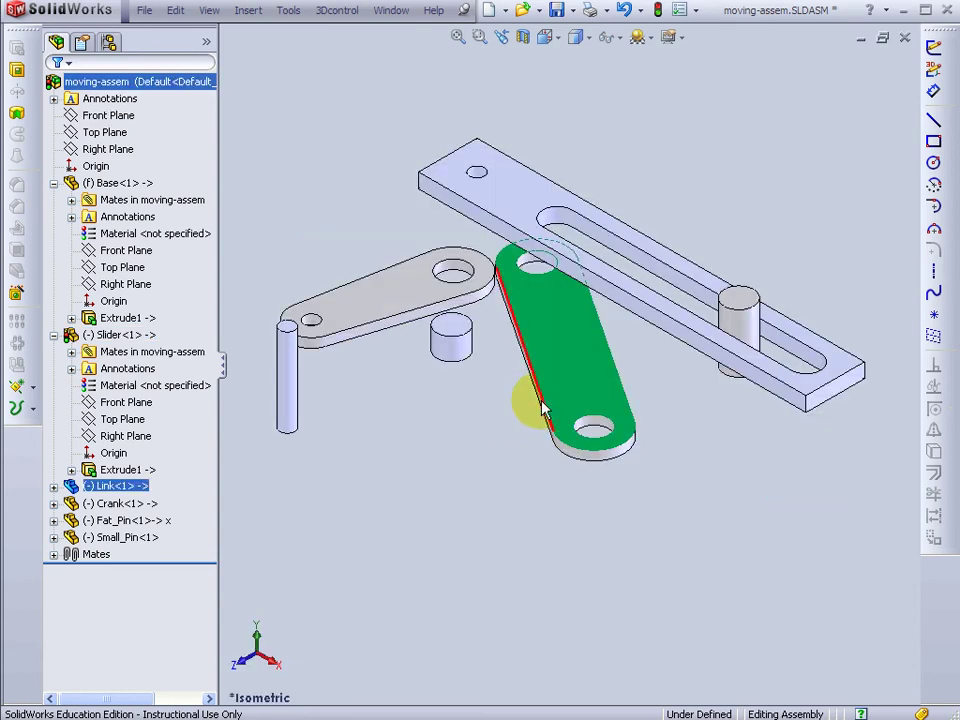
Step: Add a concentric mate between the Link's front hole edge and the Slider's upper circular edge
{"action": "left_click", "coordinate": [610, 427]}
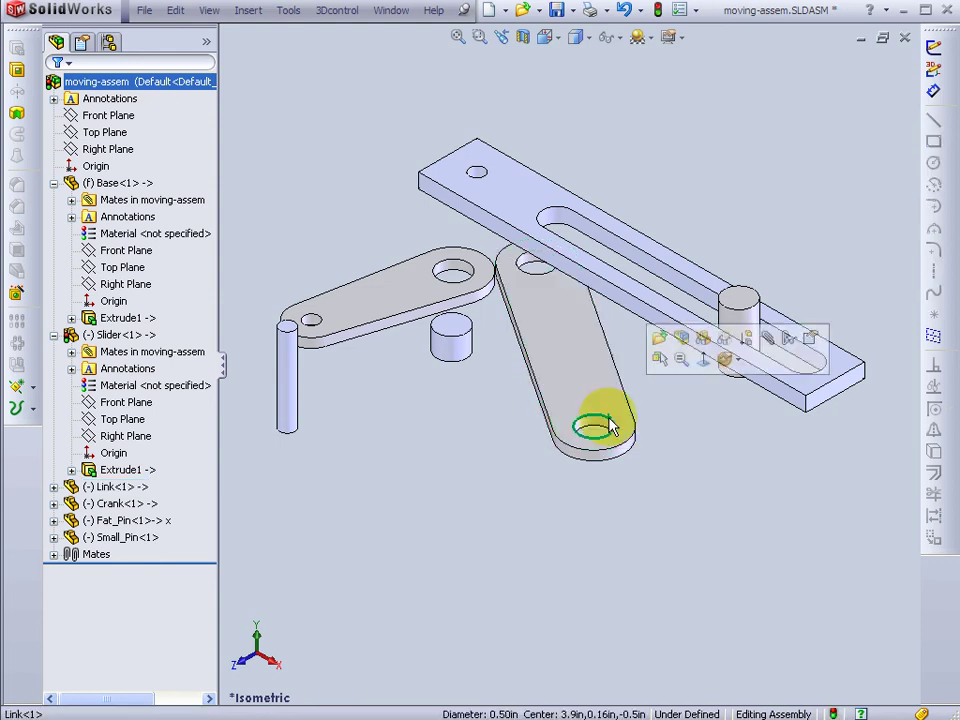
{"action": "left_click", "coordinate": [762, 306], "text": "ctrl"}
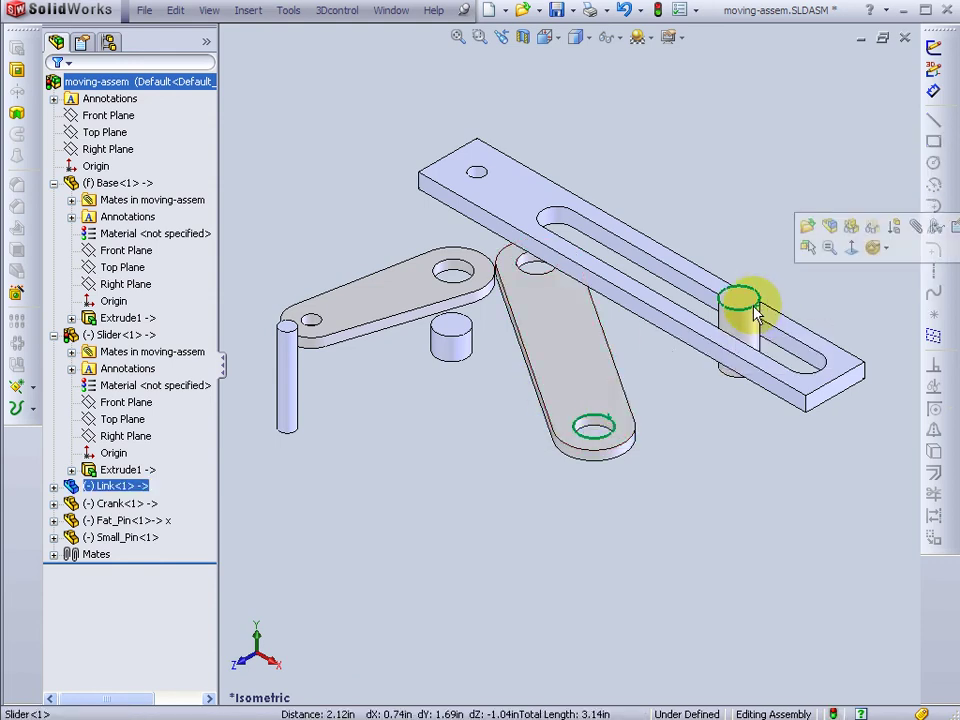
{"action": "key", "text": "m"}
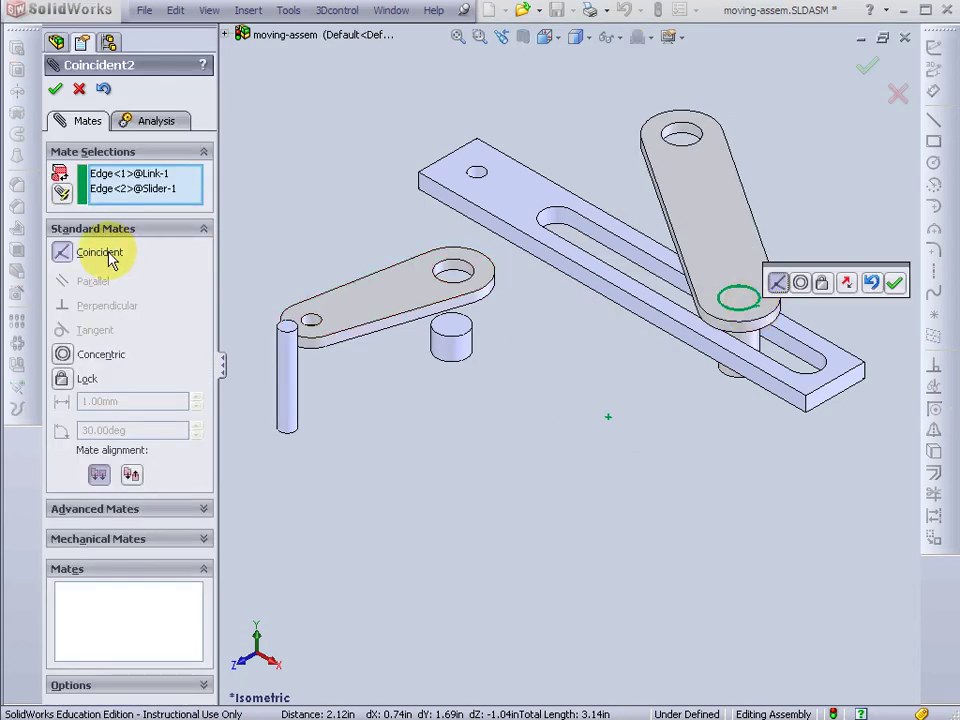
{"action": "left_click", "coordinate": [63, 355]}
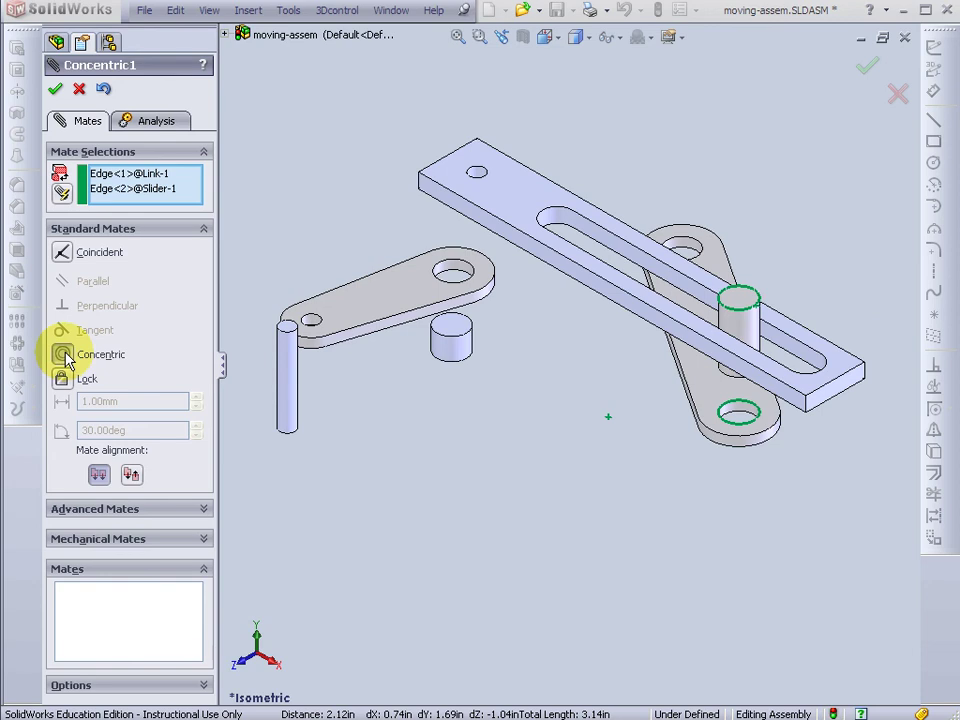
{"action": "left_click", "coordinate": [58, 90]}
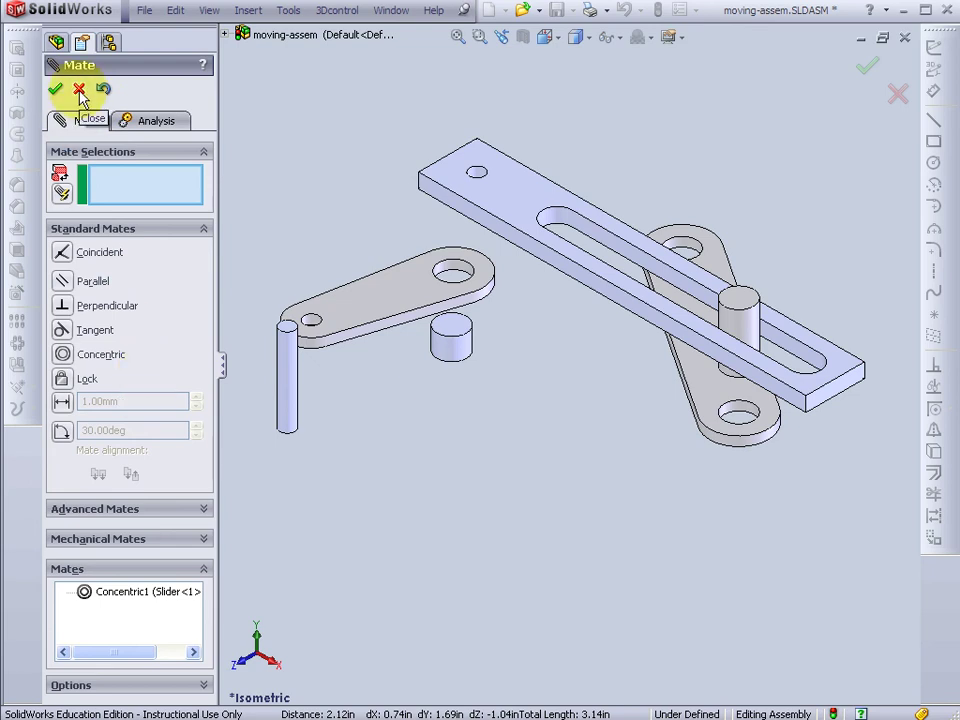
Step: Set up a distance mate of 0.25 in between the Top Plane of the Base and the Top Plane of the Link
{"action": "left_click", "coordinate": [225, 35]}
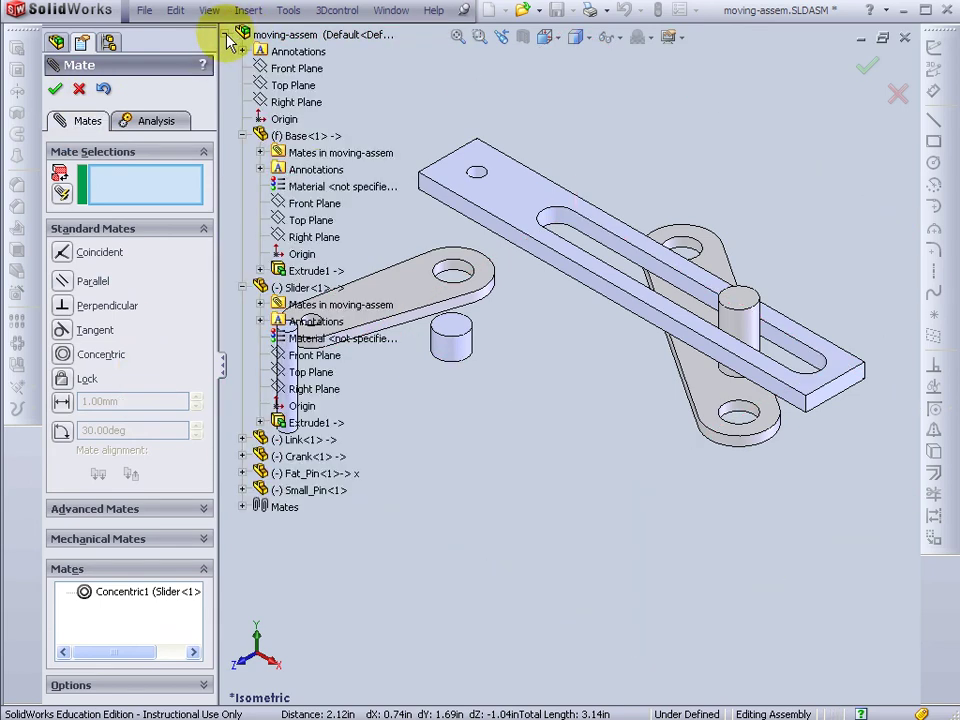
{"action": "left_click", "coordinate": [320, 221]}
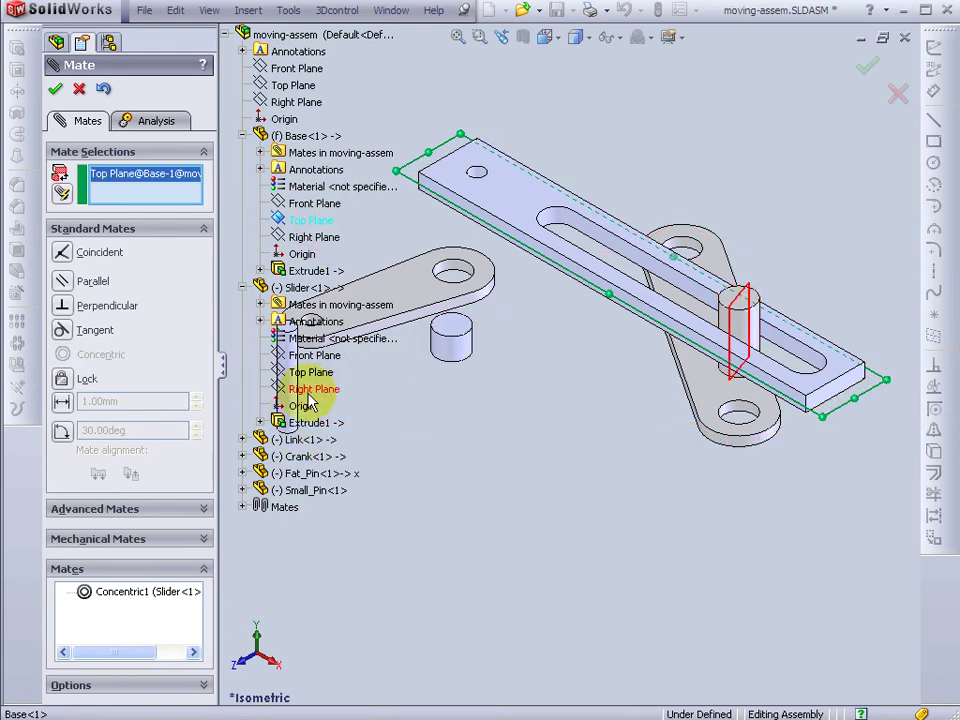
{"action": "left_click", "coordinate": [243, 439]}
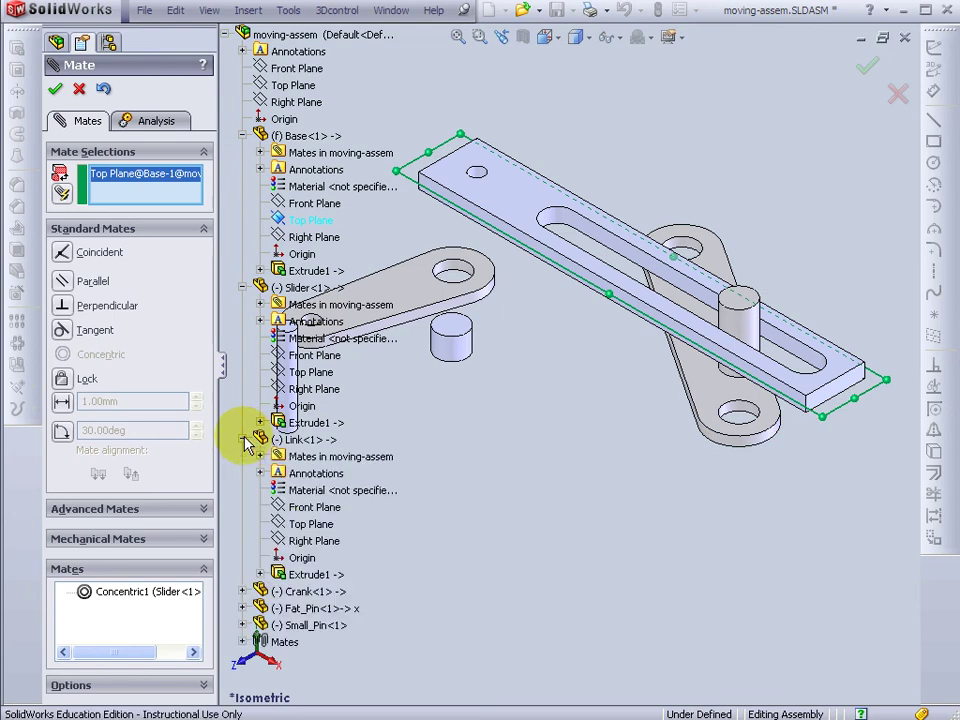
{"action": "left_click", "coordinate": [312, 524]}
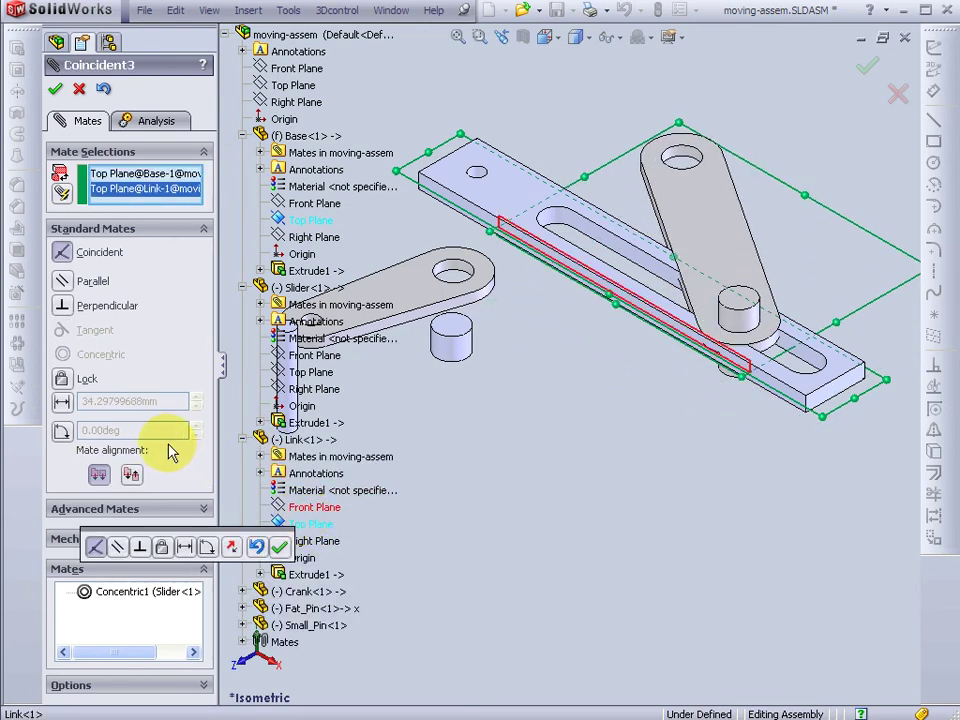
{"action": "left_click", "coordinate": [61, 405]}
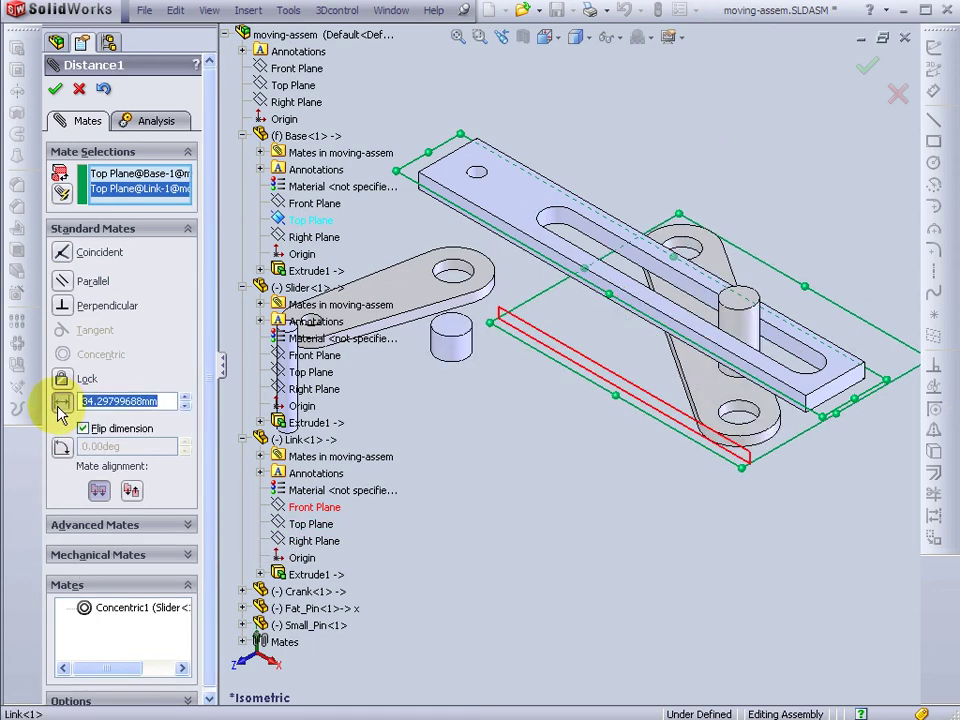
{"action": "type", "text": ".25"}
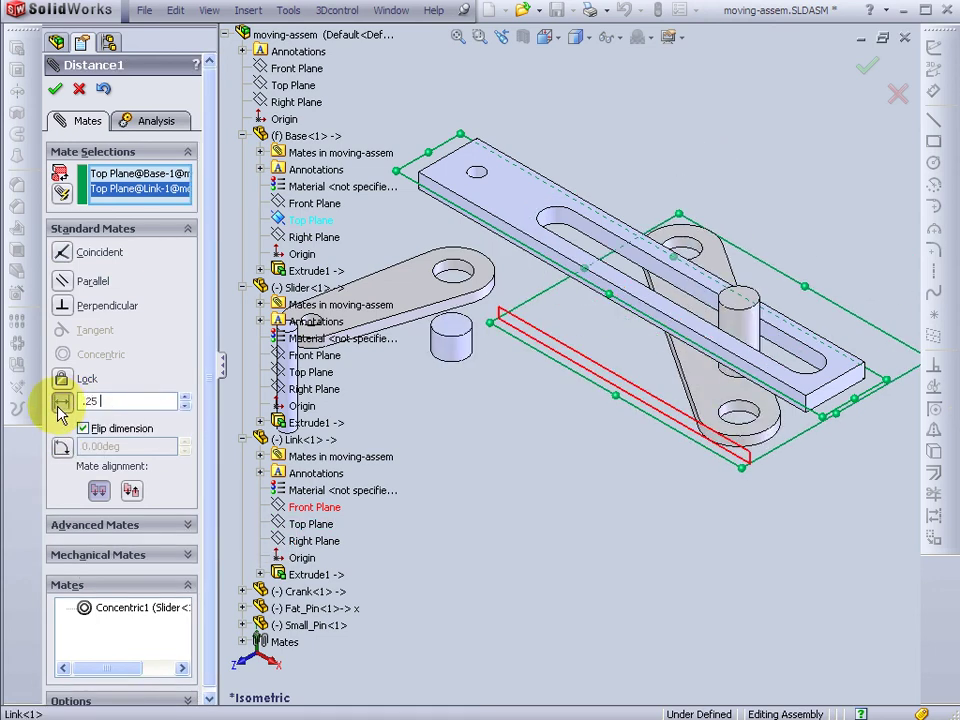
{"action": "type", "text": " in"}
{"action": "key", "text": "Return"}
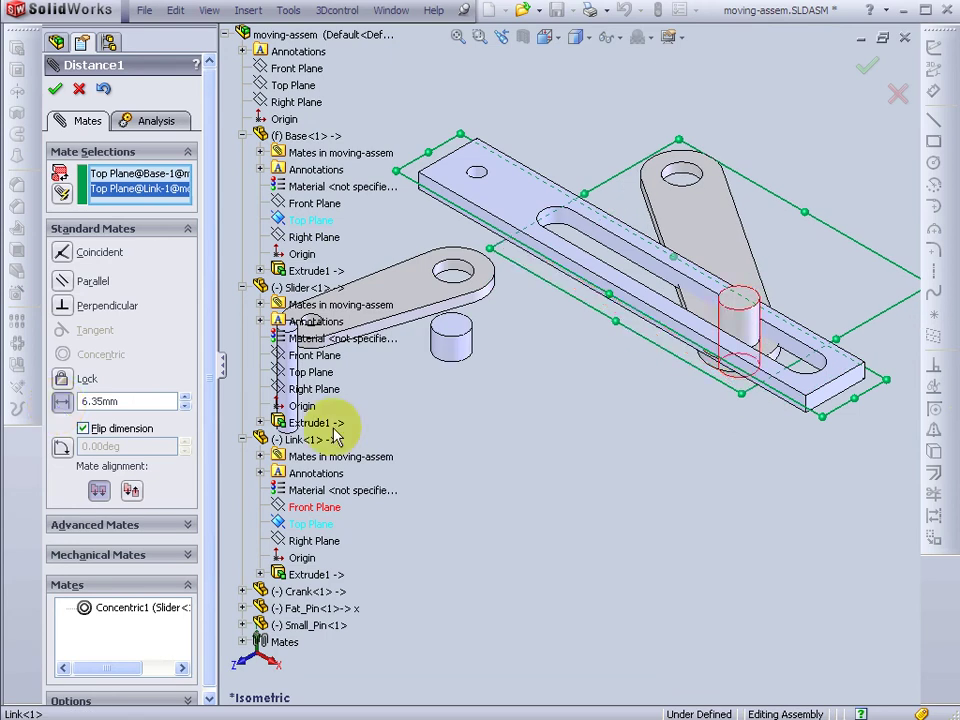
Step: Flip the distance mate so that the Link lies above the Base, and accept the mate
{"action": "middle_click_drag", "start_coordinate": [610, 447], "coordinate": [641, 369]}
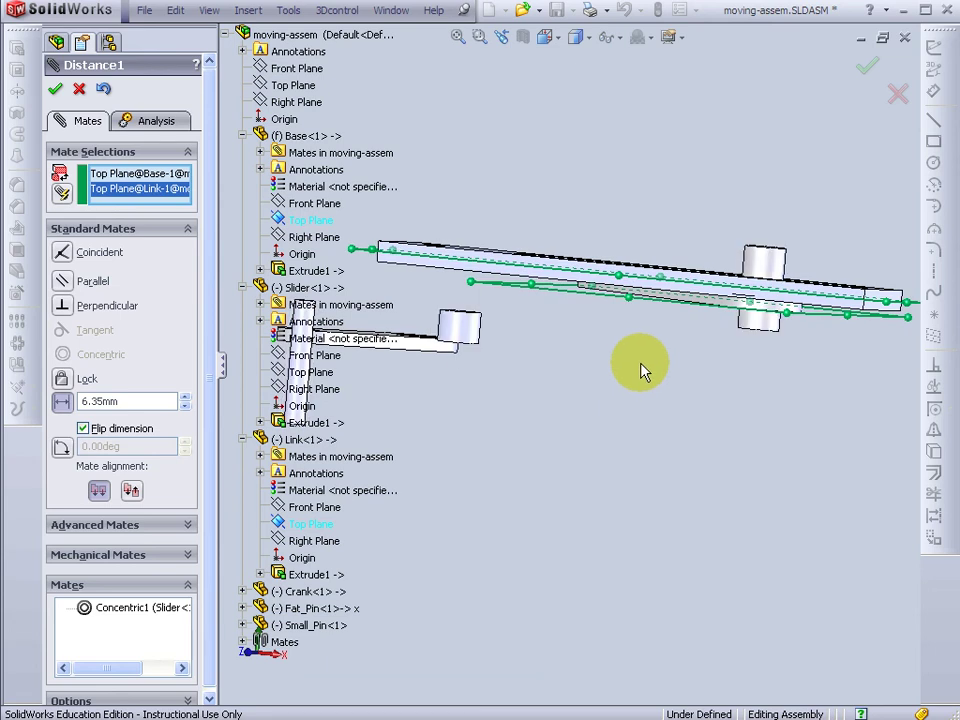
{"action": "left_click", "coordinate": [83, 428]}
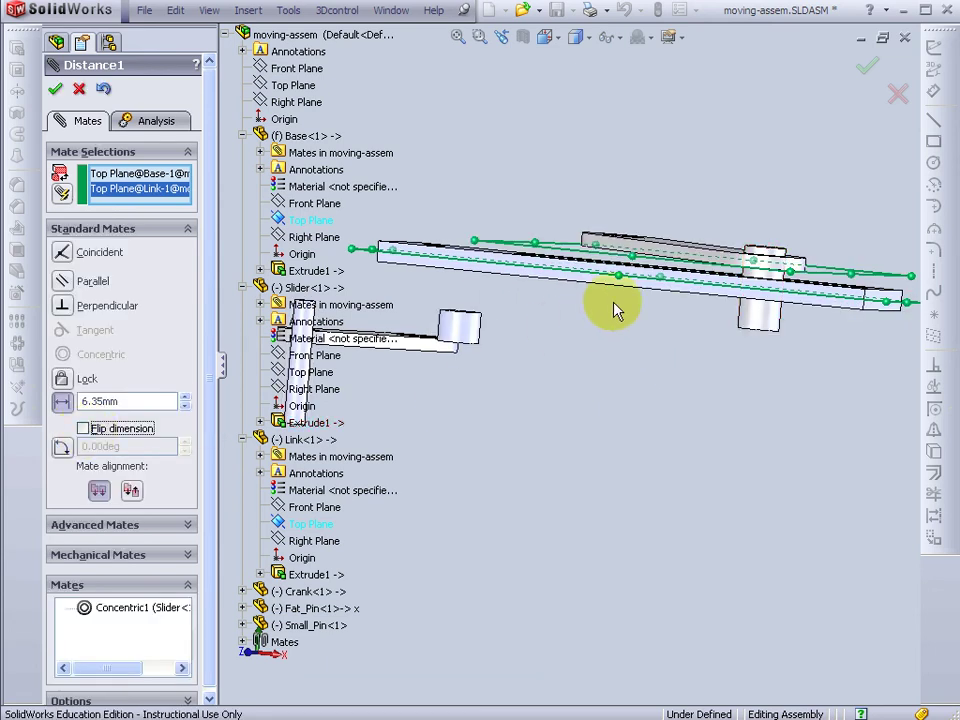
{"action": "middle_click_drag", "start_coordinate": [614, 311], "coordinate": [478, 442]}
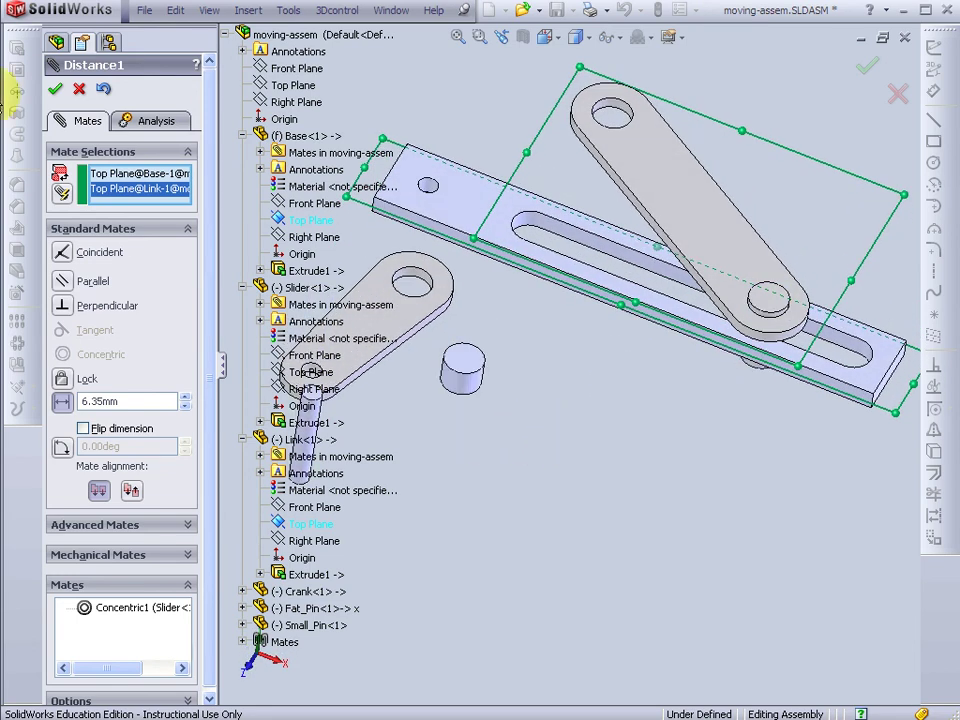
{"action": "left_click", "coordinate": [55, 88]}
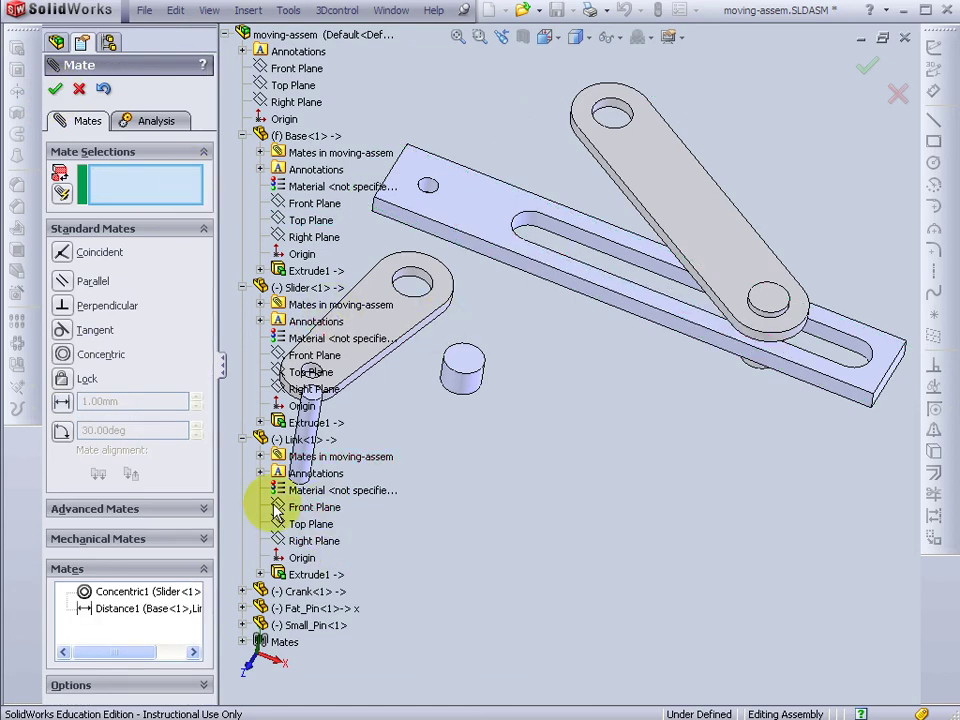
Step: Set up a distance mate of 0.25 in between the Top Plane of the Crank and the Top Plane of the Link
{"action": "left_click", "coordinate": [242, 591]}
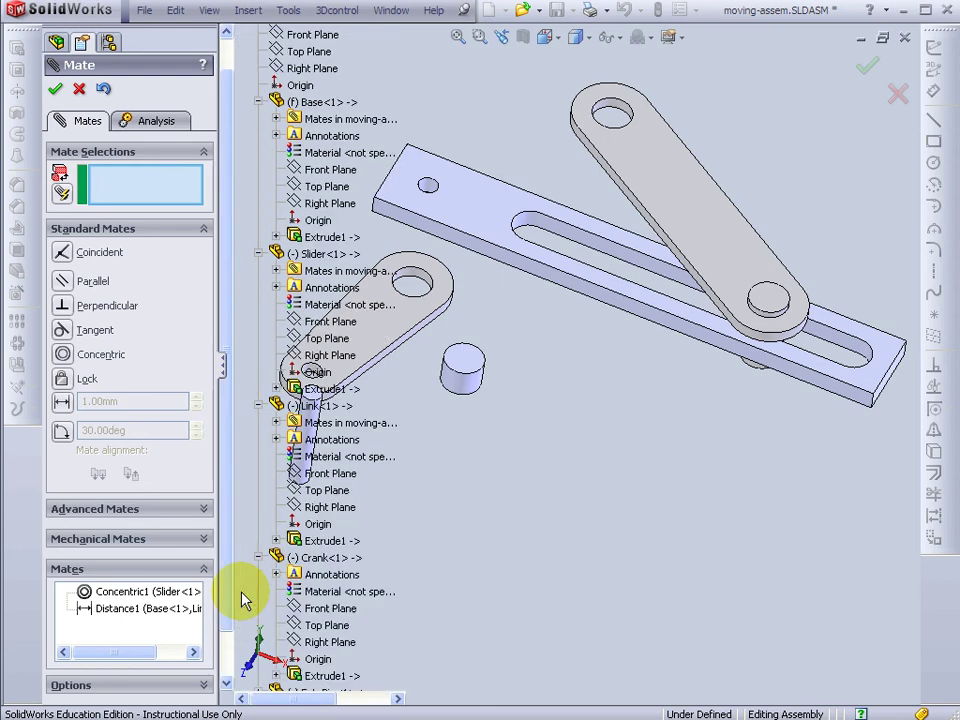
{"action": "left_click", "coordinate": [315, 625]}
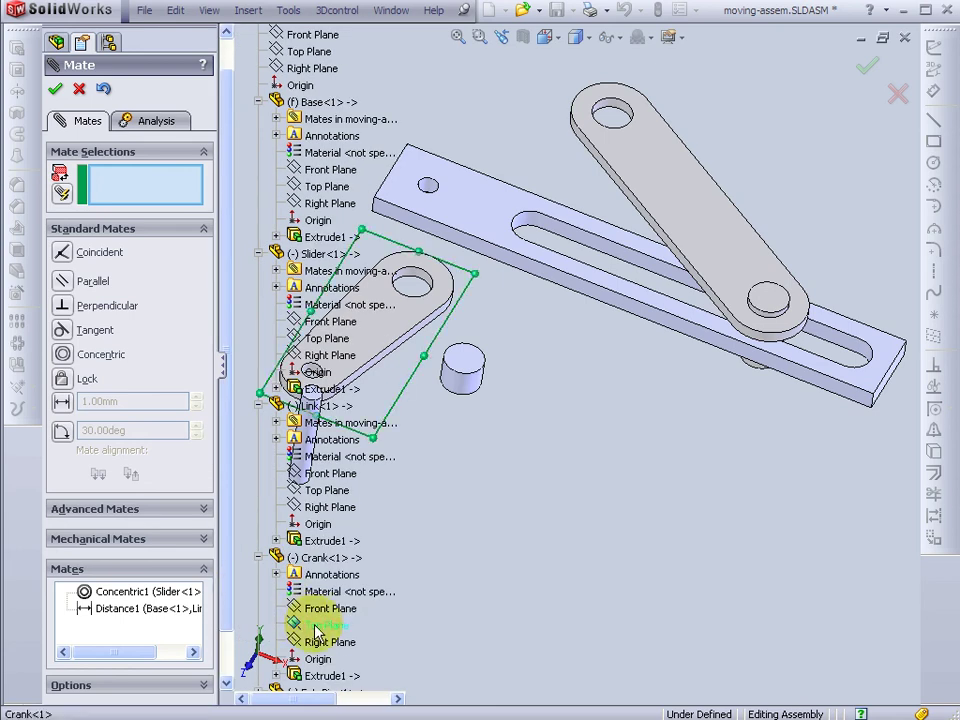
{"action": "left_click", "coordinate": [328, 491]}
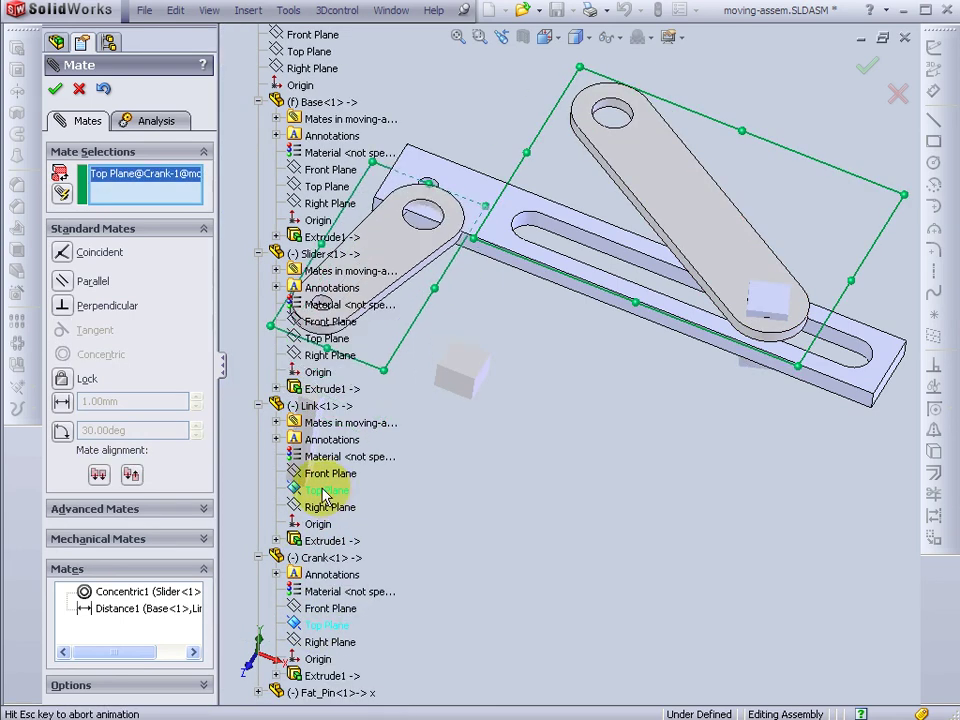
{"action": "left_click", "coordinate": [62, 401]}
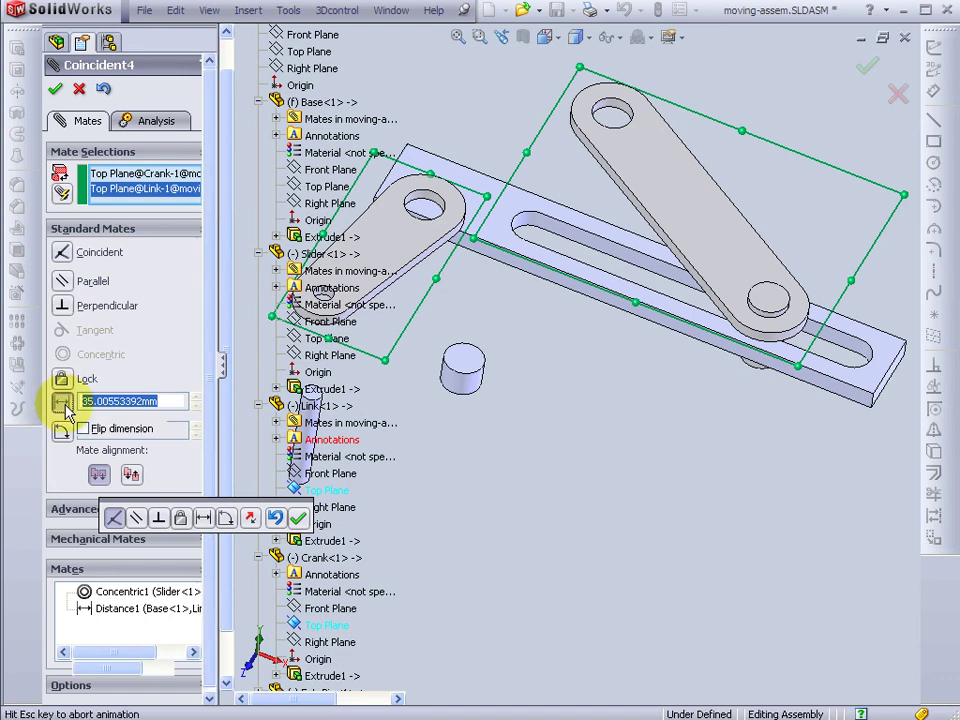
{"action": "type", "text": ".2"}
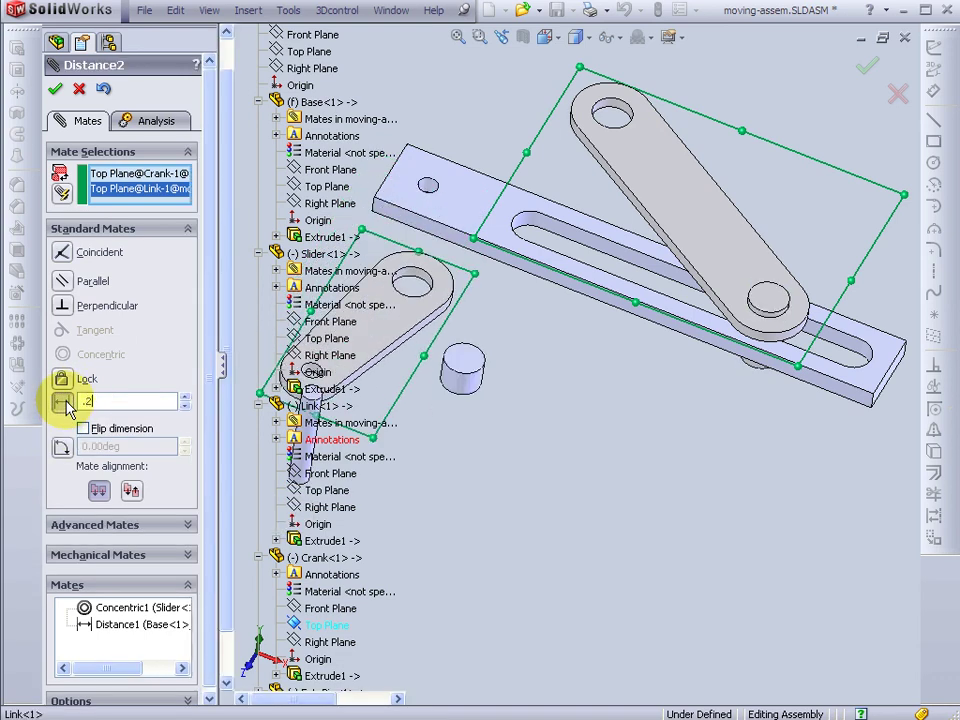
{"action": "type", "text": "5 in"}
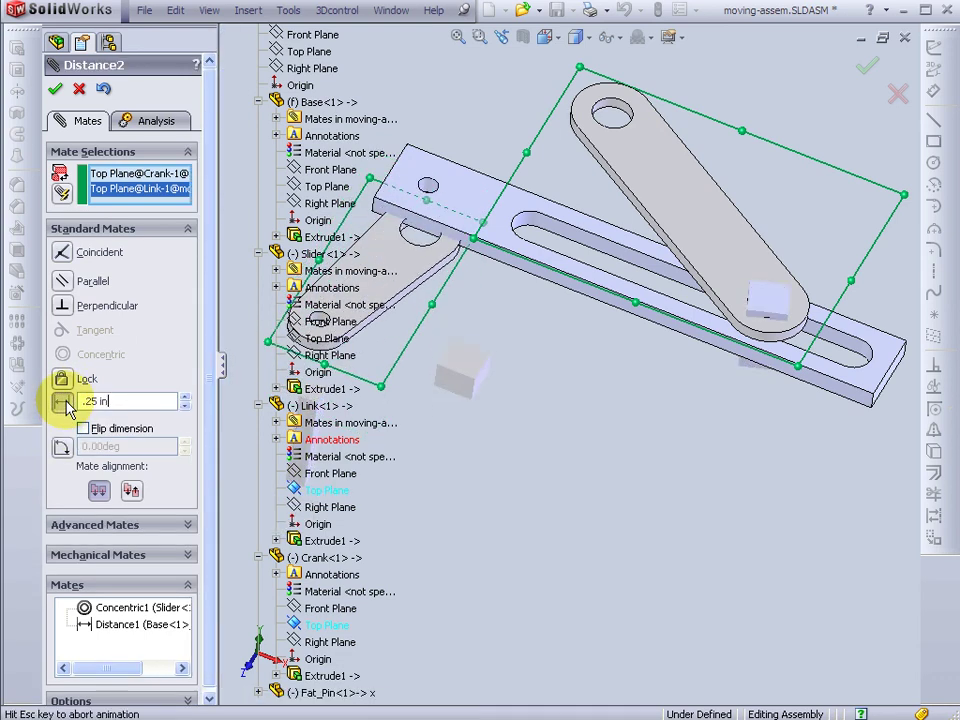
{"action": "key", "text": "Return"}
Step: Flip the distance mate so that the Crank lies above the Link, and accept the mate
{"action": "middle_click_drag", "start_coordinate": [565, 418], "coordinate": [577, 310]}
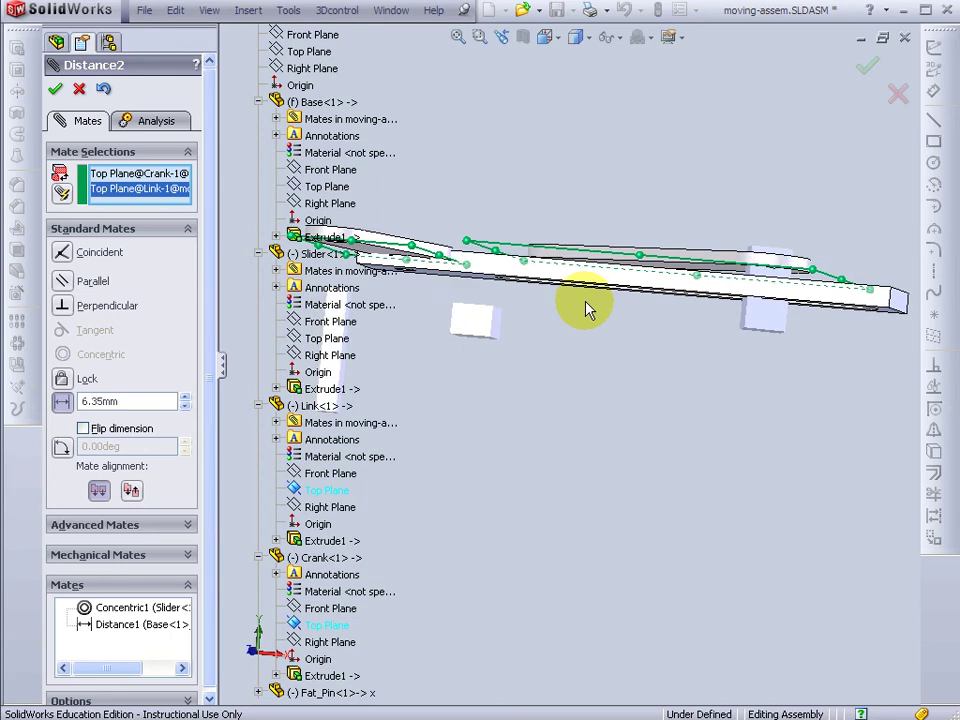
{"action": "left_click", "coordinate": [95, 429]}
{"action": "left_click", "coordinate": [84, 429]}
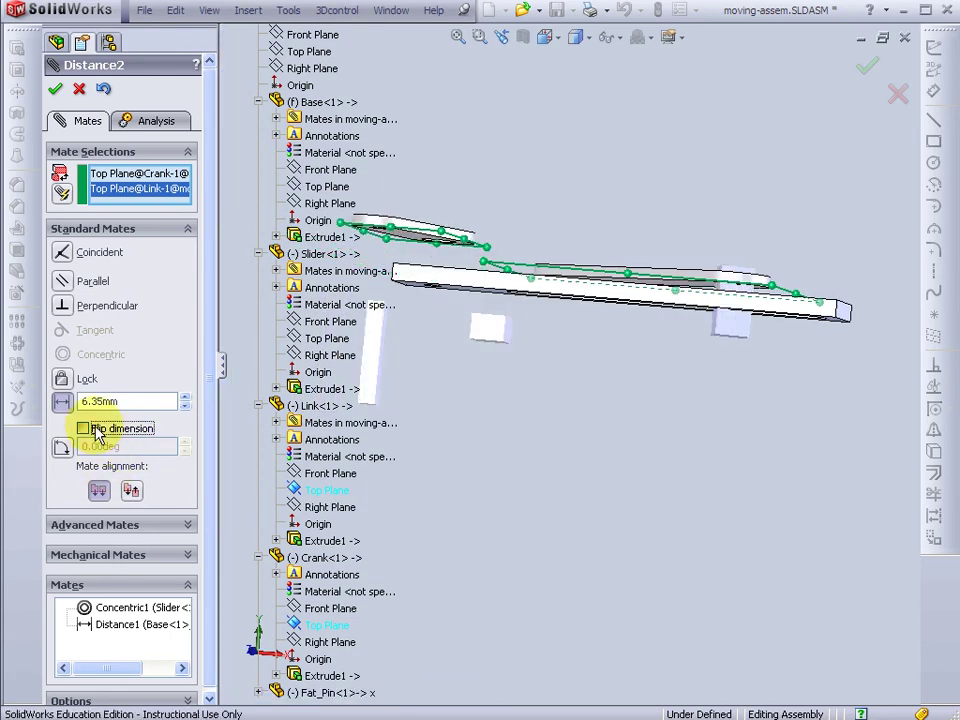
{"action": "middle_click_drag", "start_coordinate": [618, 210], "coordinate": [640, 216]}
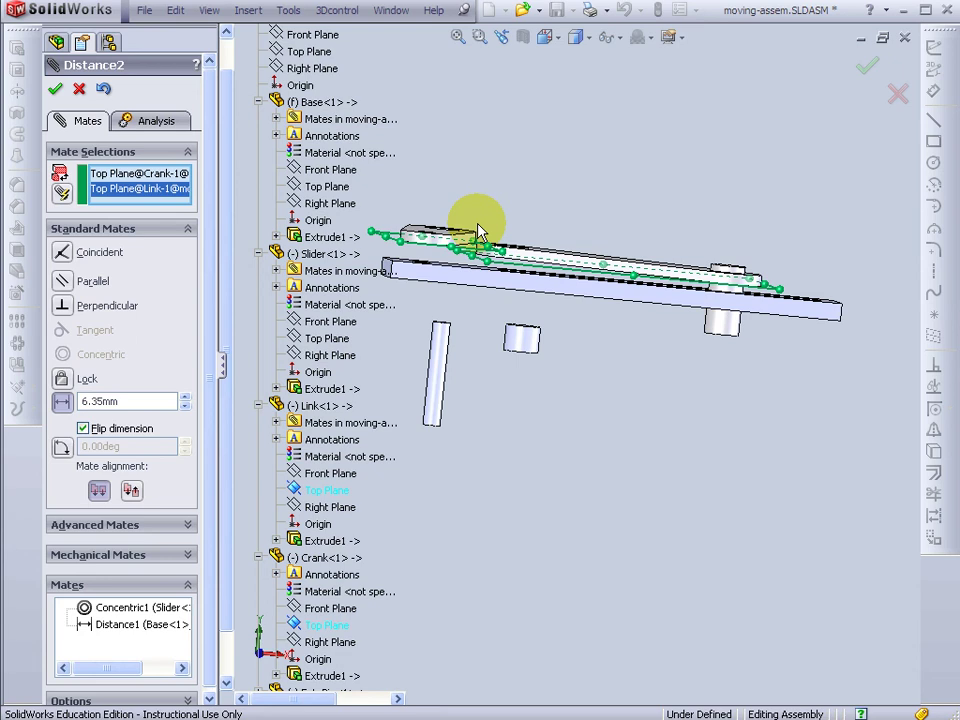
{"action": "left_click", "coordinate": [55, 89]}
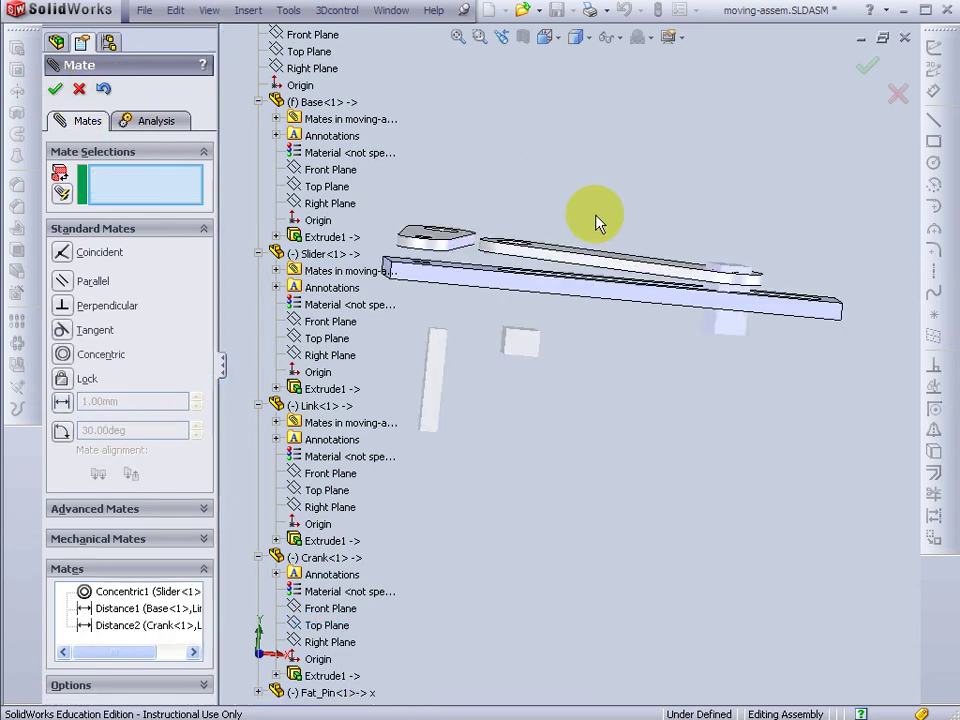
Step: Add a concentric mate between the edge of the Crank's larger hole and the edge of the Link's free hole
{"action": "middle_click_drag", "start_coordinate": [596, 221], "coordinate": [437, 265]}
{"action": "left_click", "coordinate": [437, 265]}
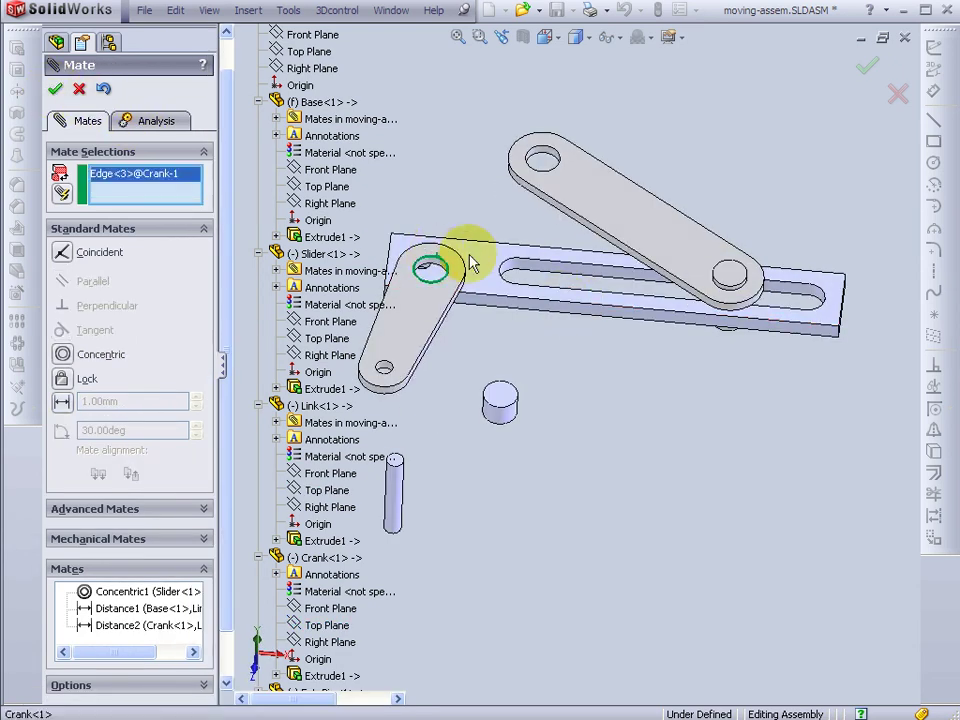
{"action": "left_click", "coordinate": [544, 182]}
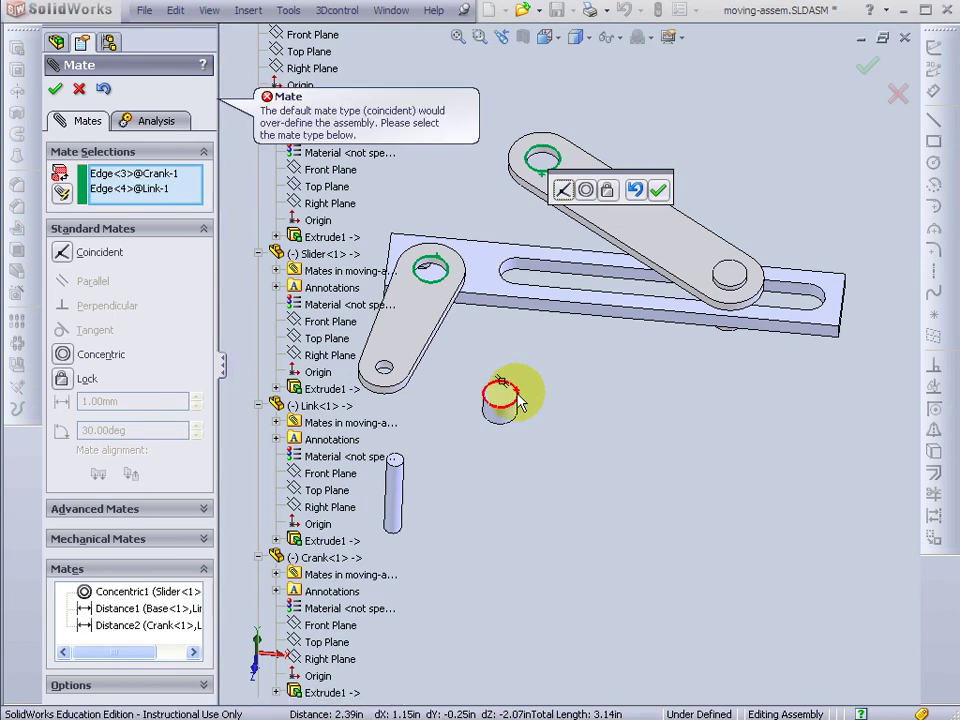
{"action": "left_click", "coordinate": [61, 355]}
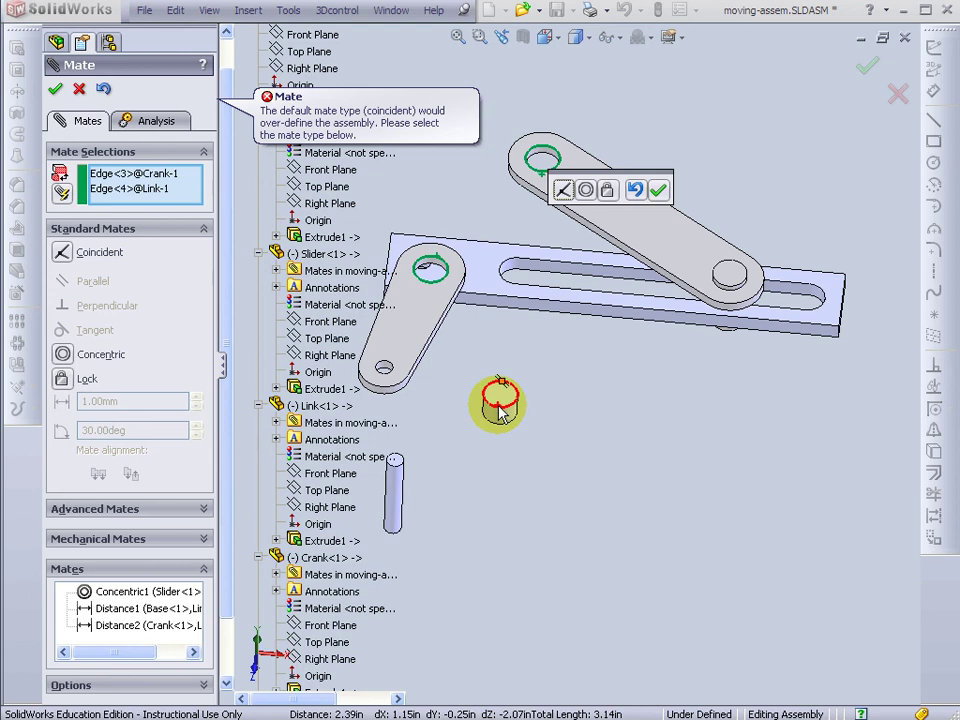
Step: Add a concentric mate between the edge of the Crank's larger hole and the Fat_Pin's upper circular edge
{"action": "left_click", "coordinate": [500, 400]}
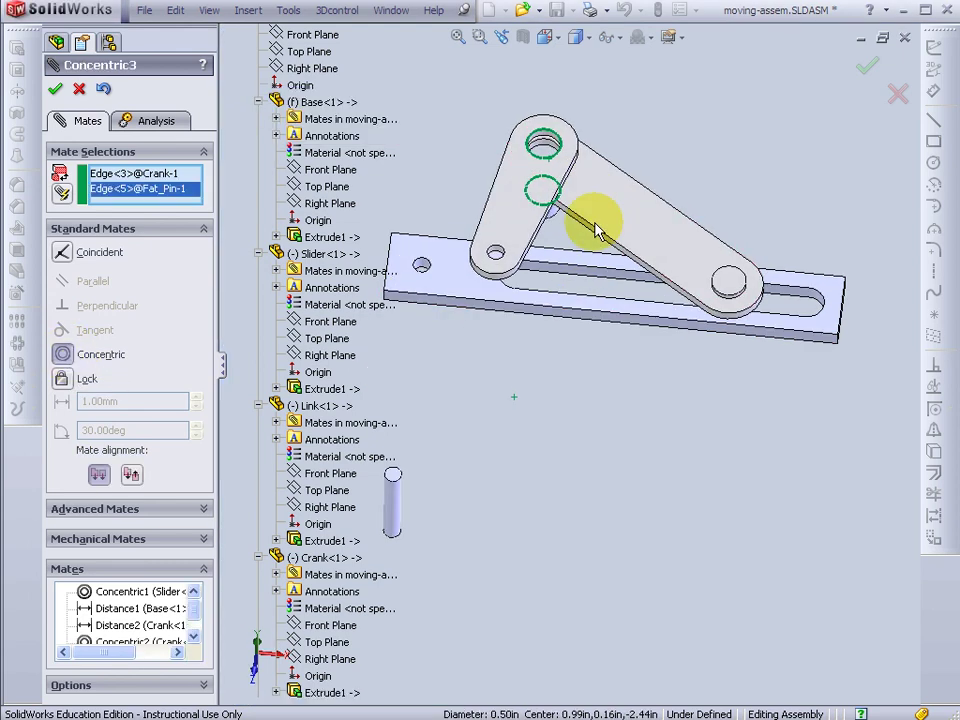
{"action": "mouse_move", "coordinate": [593, 221]}
{"action": "middle_mouse_down"}
{"action": "mouse_move", "coordinate": [592, 287]}
{"action": "mouse_move", "coordinate": [596, 193]}
{"action": "mouse_move", "coordinate": [613, 160]}
{"action": "middle_mouse_up"}
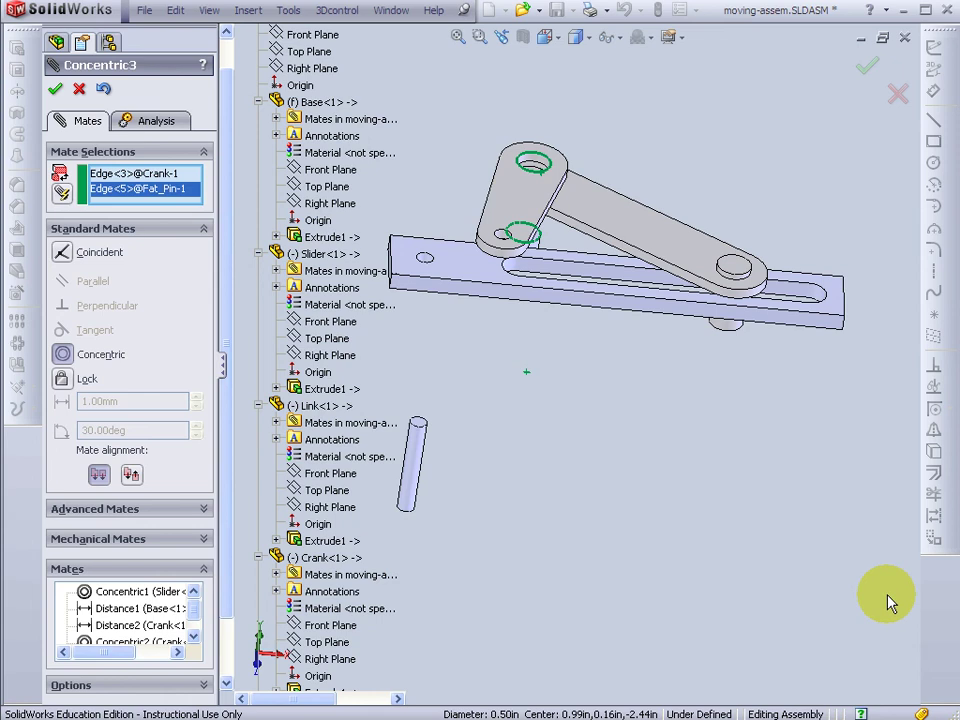
{"action": "scroll", "coordinate": [279, 512], "scroll_direction": "down", "scroll_amount": 2}
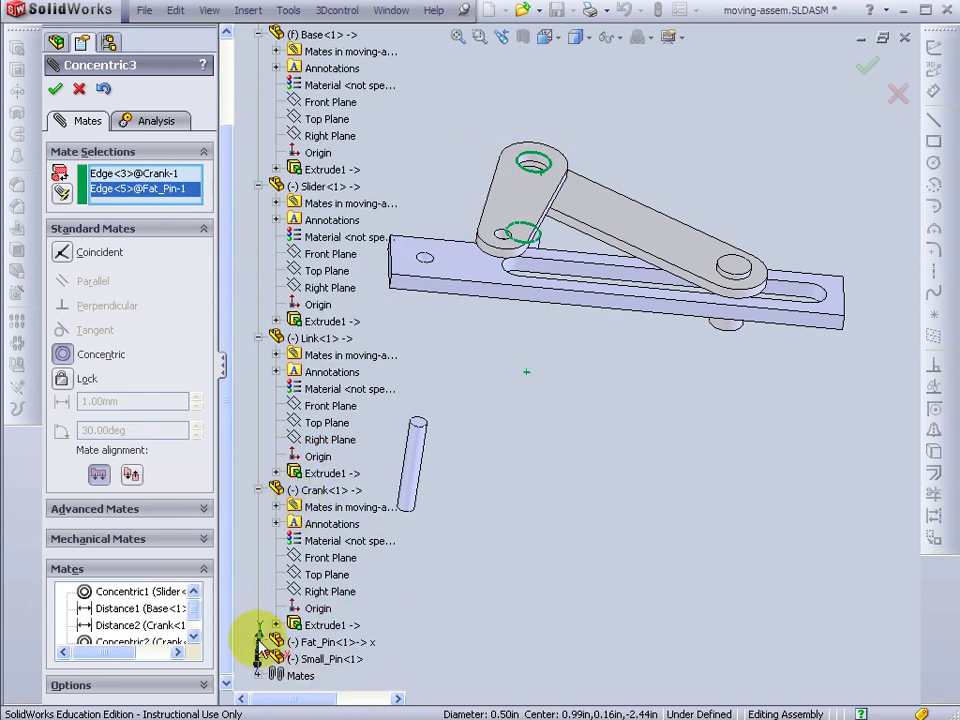
{"action": "left_click", "coordinate": [256, 641]}
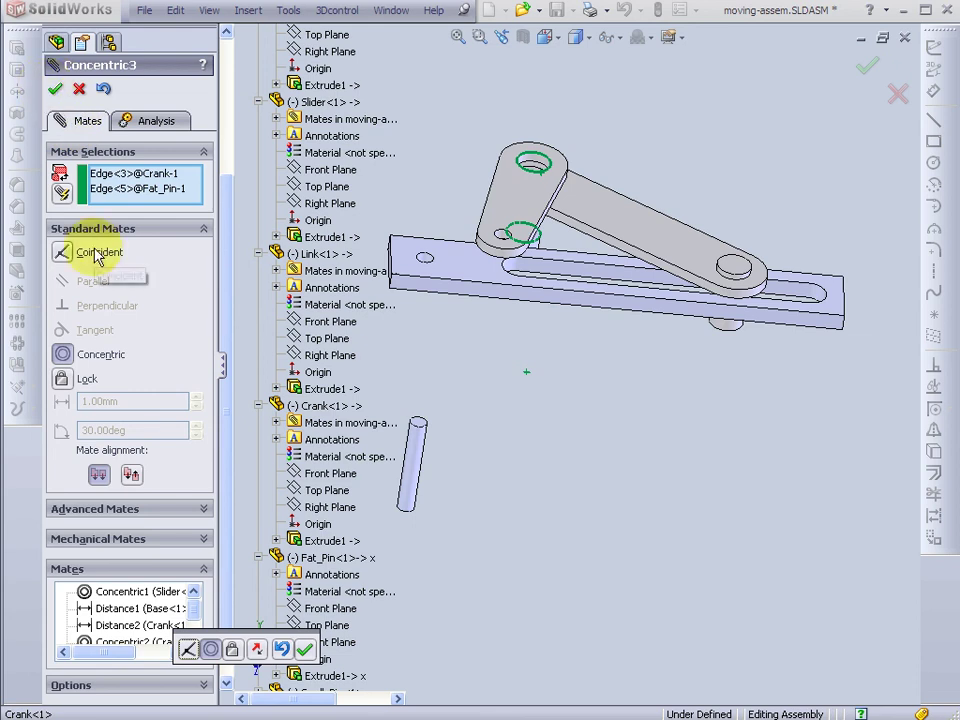
{"action": "left_click", "coordinate": [55, 88]}
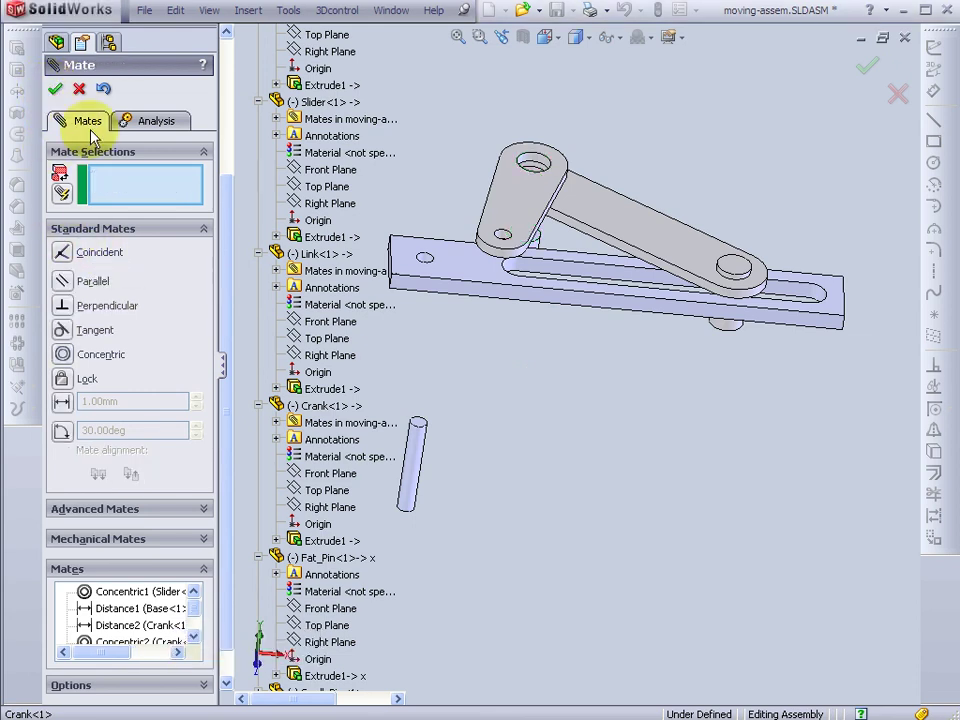
Step: Try to add a coincident mate between the Front Plane of the Crank and the Top Plane of the Fat_Pin, forcing it to solve
{"action": "left_click", "coordinate": [320, 474]}
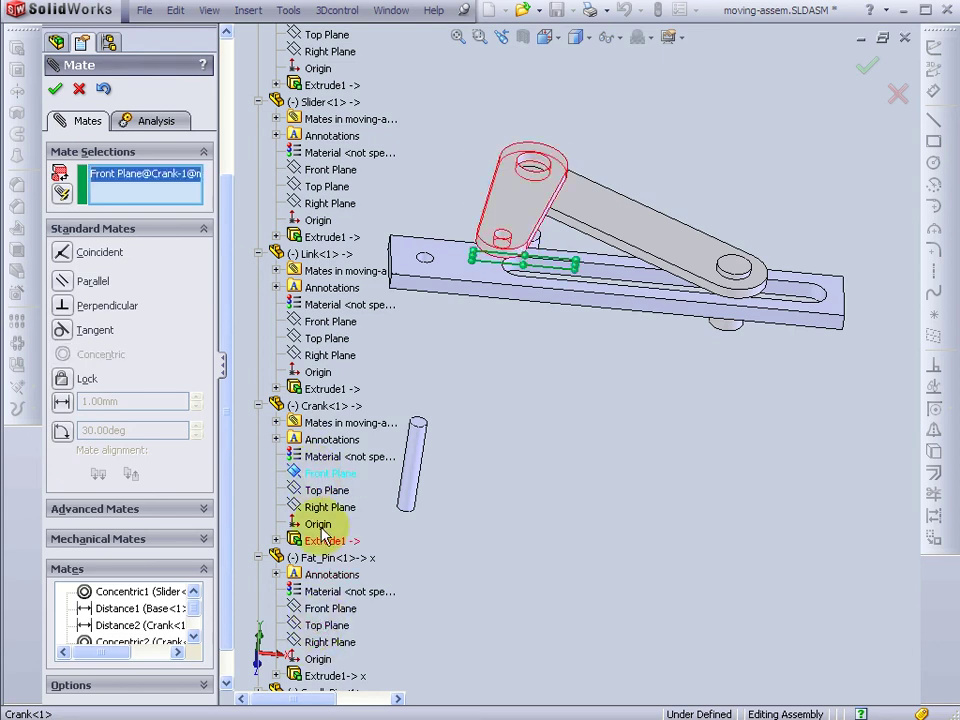
{"action": "left_click", "coordinate": [327, 627]}
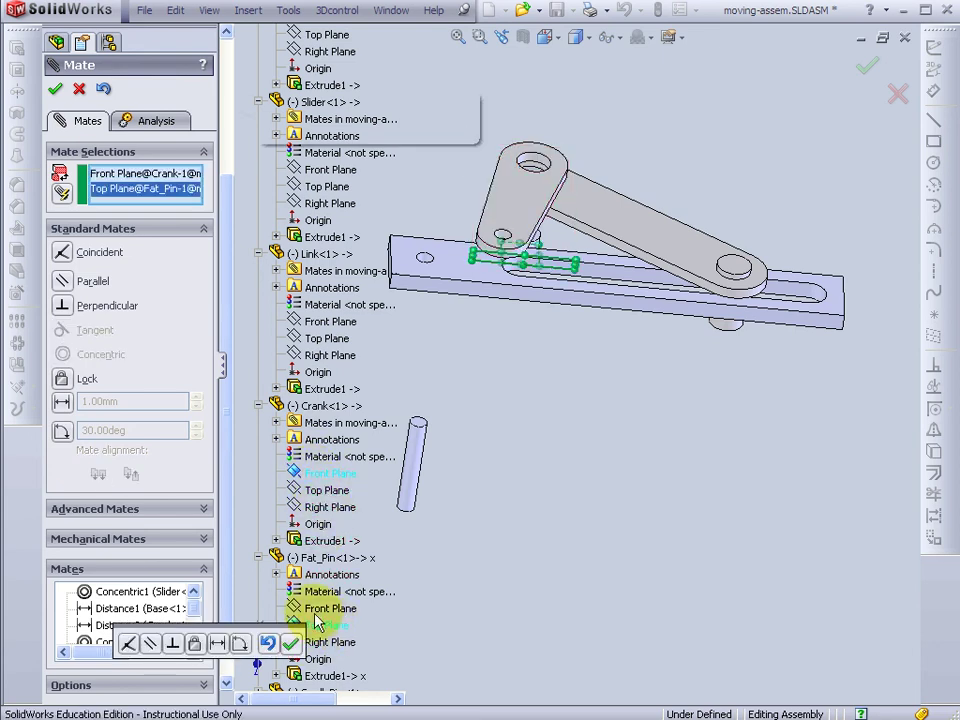
{"action": "left_click", "coordinate": [66, 254]}
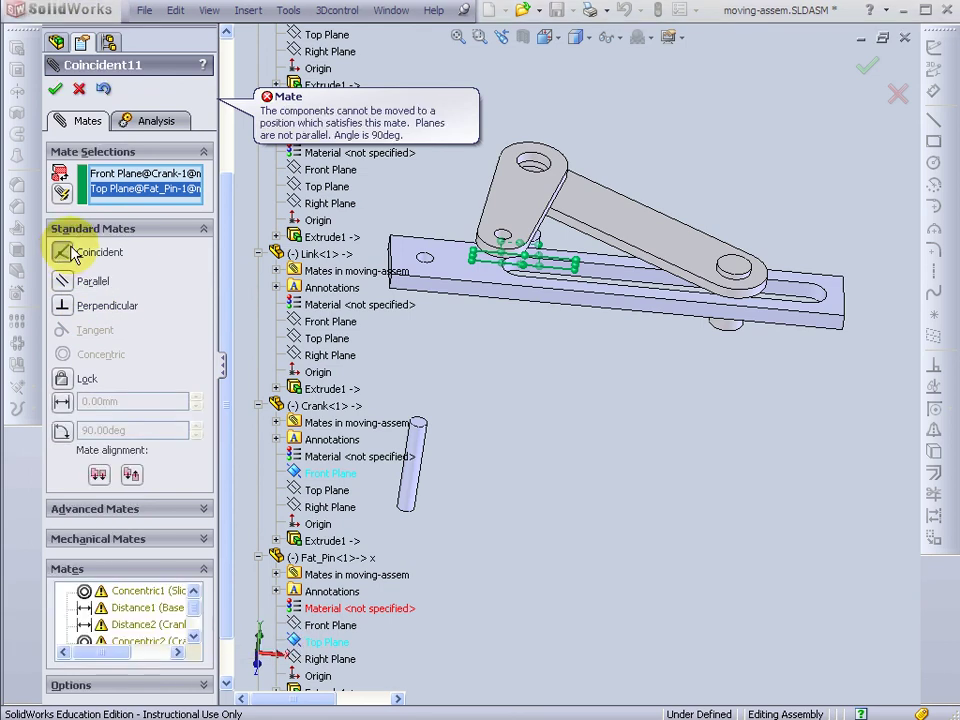
{"action": "left_click", "coordinate": [57, 92]}
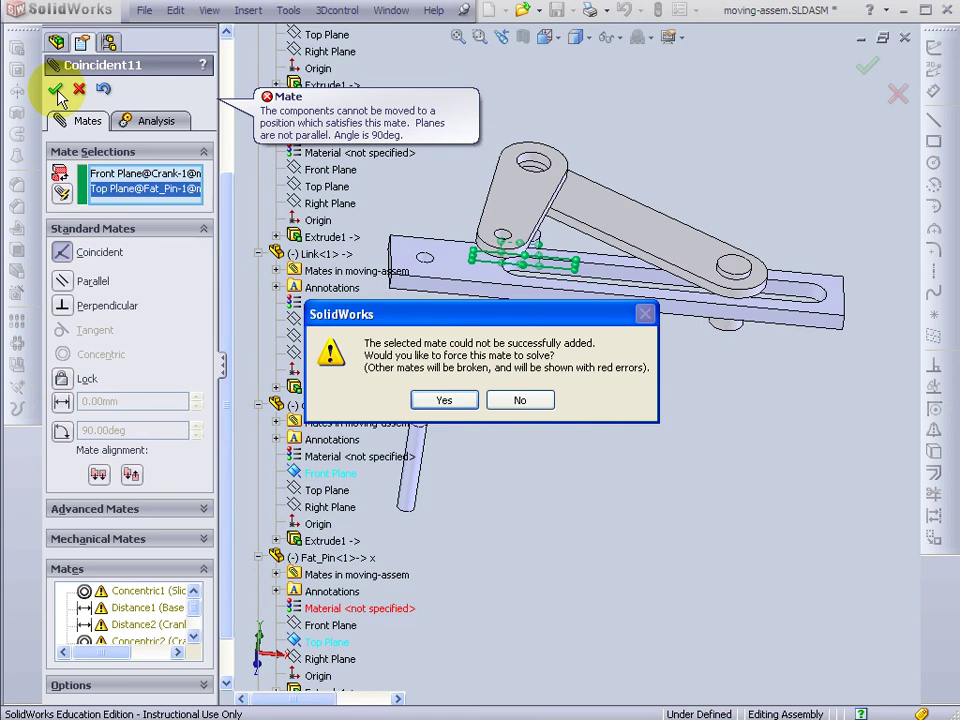
{"action": "left_click", "coordinate": [444, 400]}
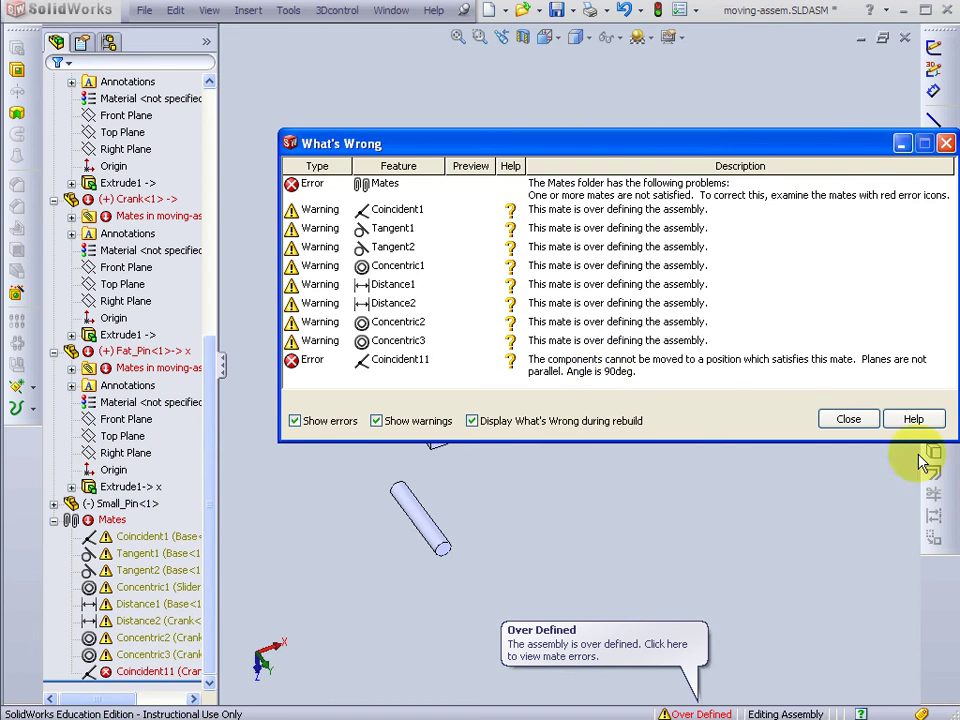
Step: Dismiss the error list and delete the failed coincident mate between the Crank and the Fat_Pin
{"action": "left_click", "coordinate": [849, 419]}
{"action": "left_click", "coordinate": [143, 676]}
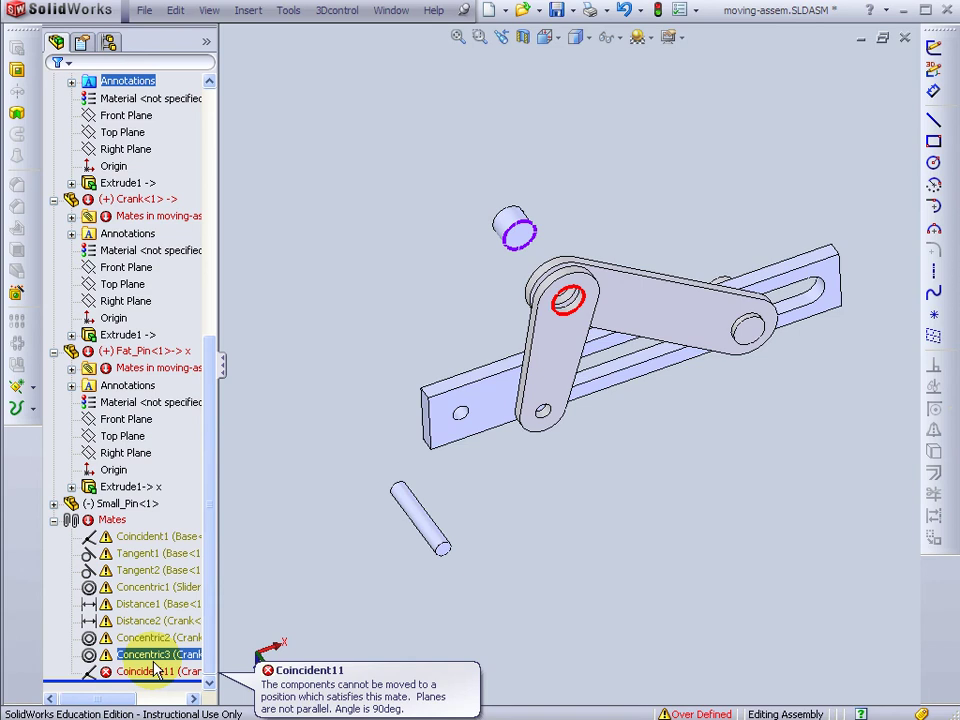
{"action": "left_click", "coordinate": [151, 677]}
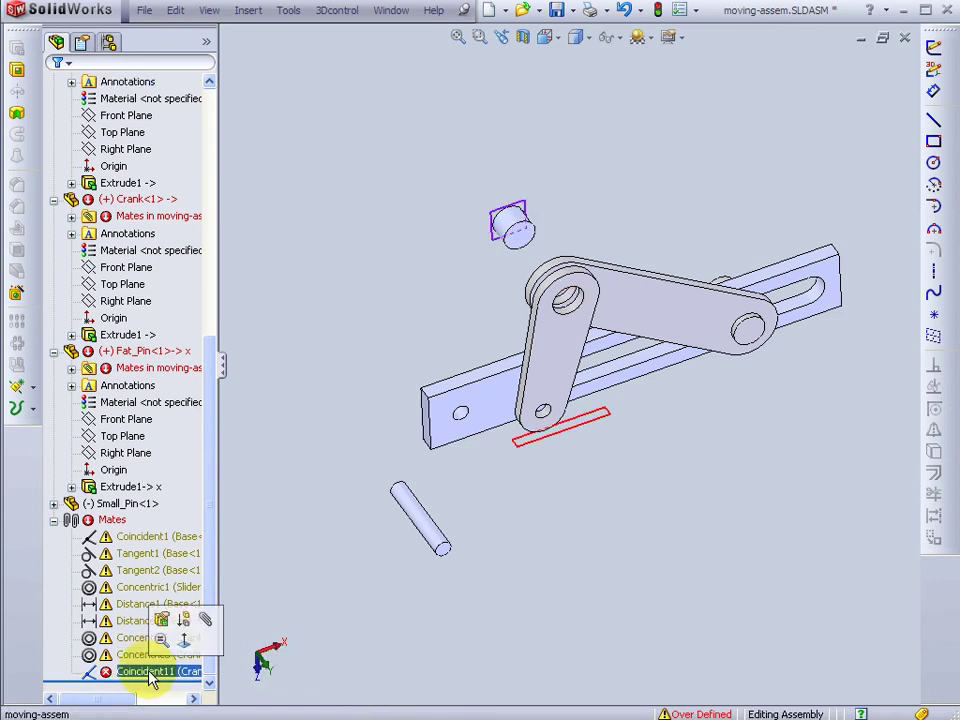
{"action": "key", "text": "Delete"}
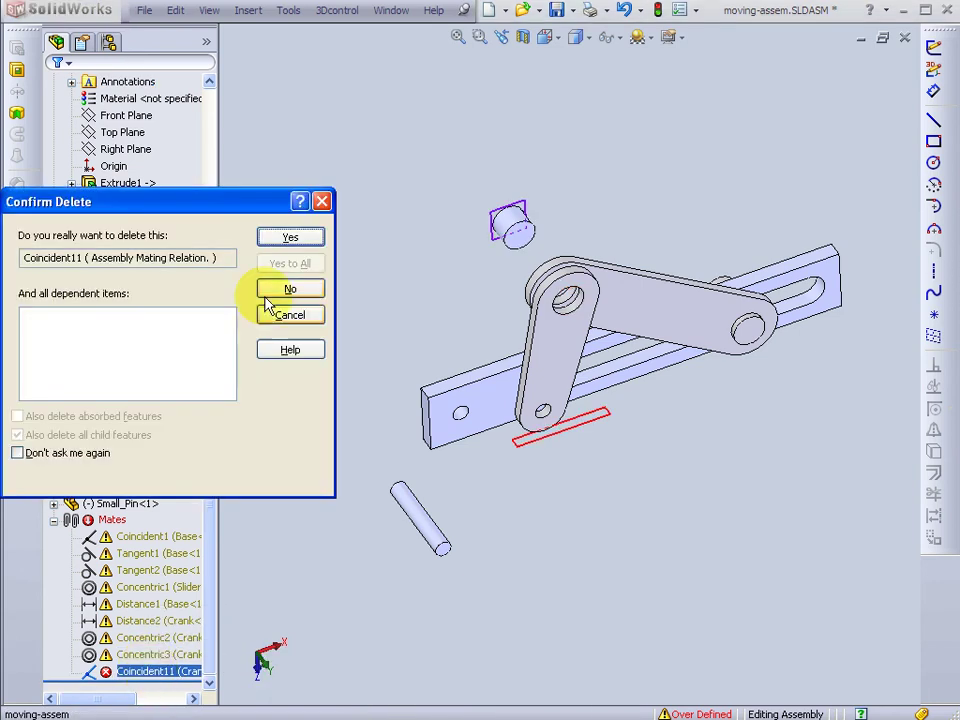
{"action": "left_click", "coordinate": [273, 240]}
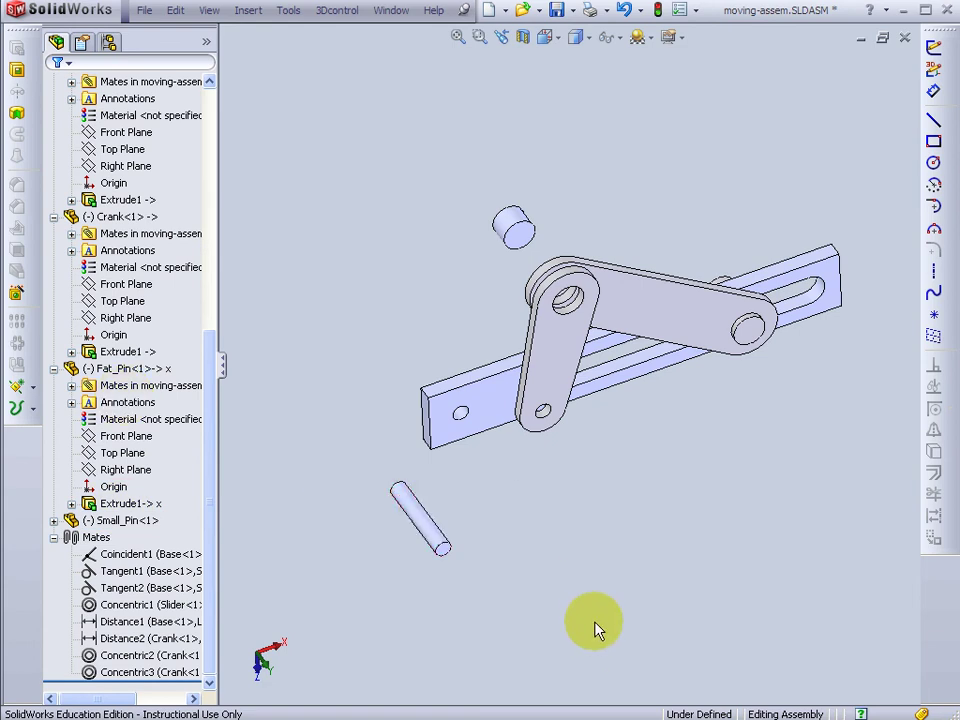
Step: Add a coincident mate between the Top Plane of the Fat_Pin and the Top Plane of the Crank
{"action": "middle_click_drag", "start_coordinate": [620, 565], "coordinate": [606, 528]}
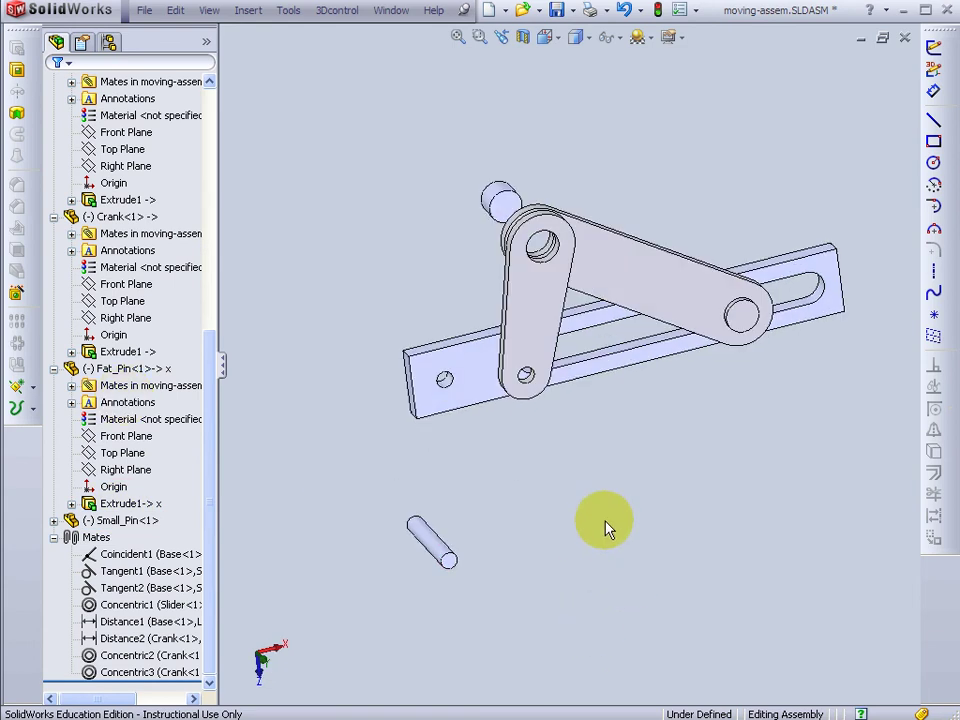
{"action": "left_click", "coordinate": [97, 455]}
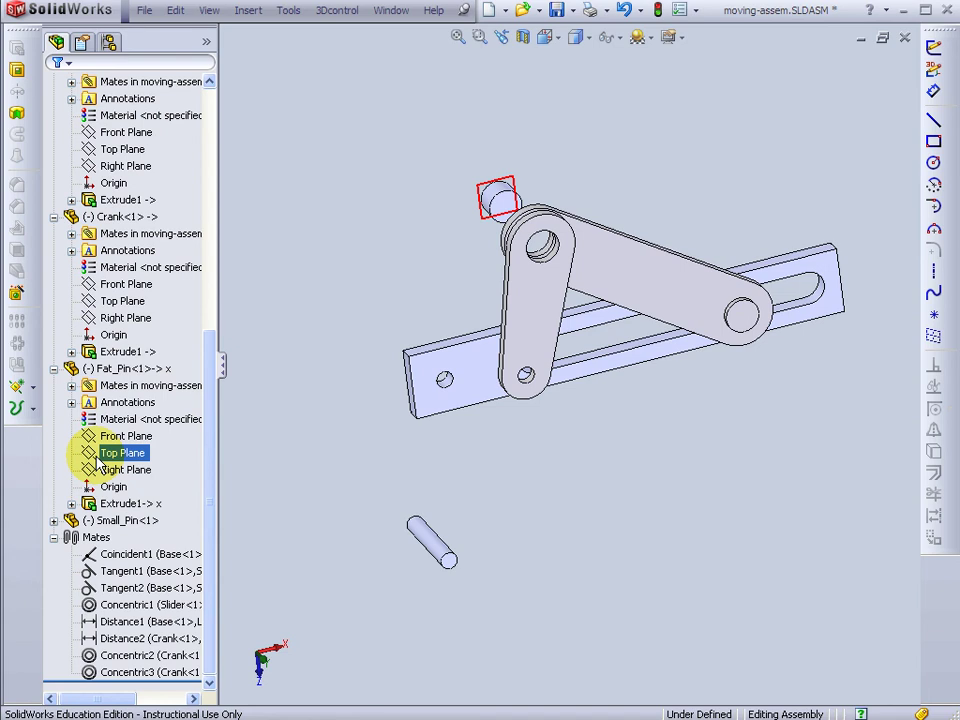
{"action": "left_click", "coordinate": [120, 503]}
{"action": "left_click", "coordinate": [122, 470]}
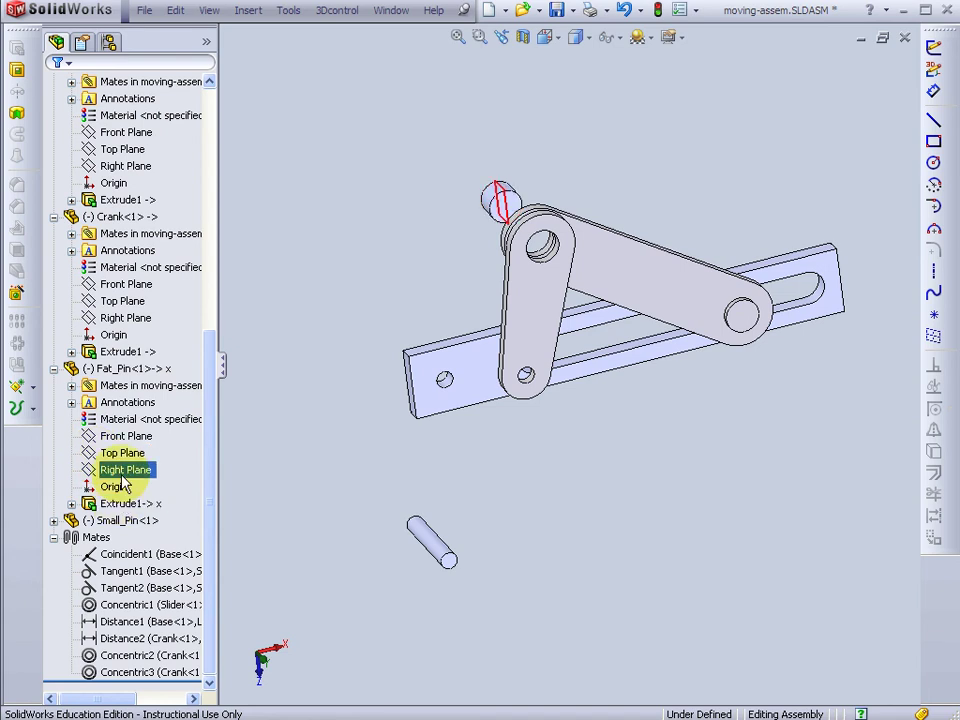
{"action": "left_click", "coordinate": [108, 453]}
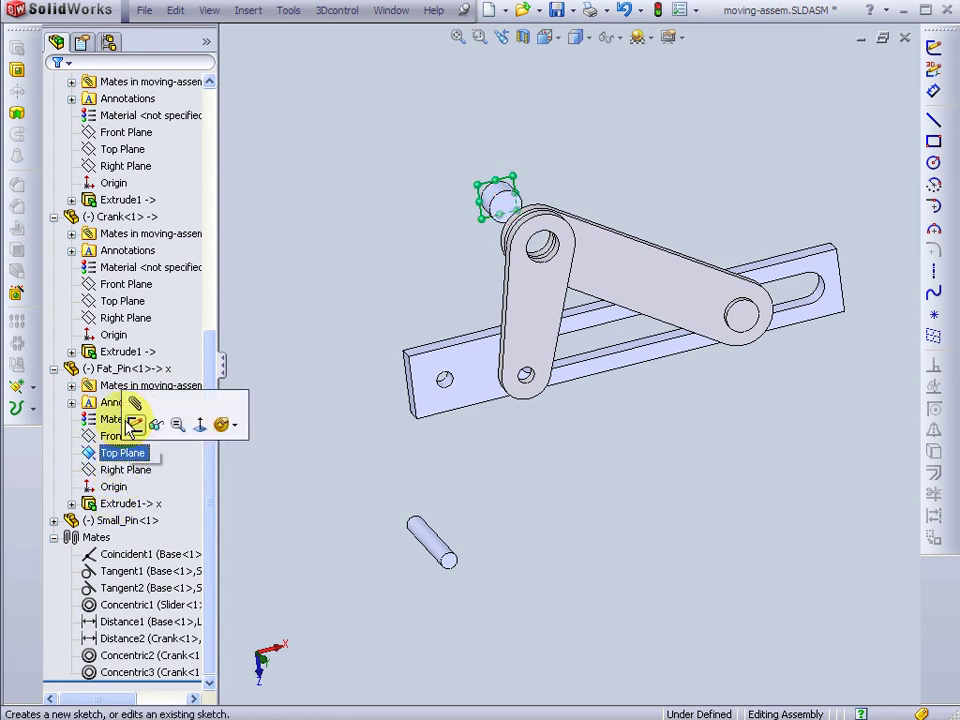
{"action": "left_click", "coordinate": [108, 305], "text": "ctrl"}
{"action": "key", "text": "m"}
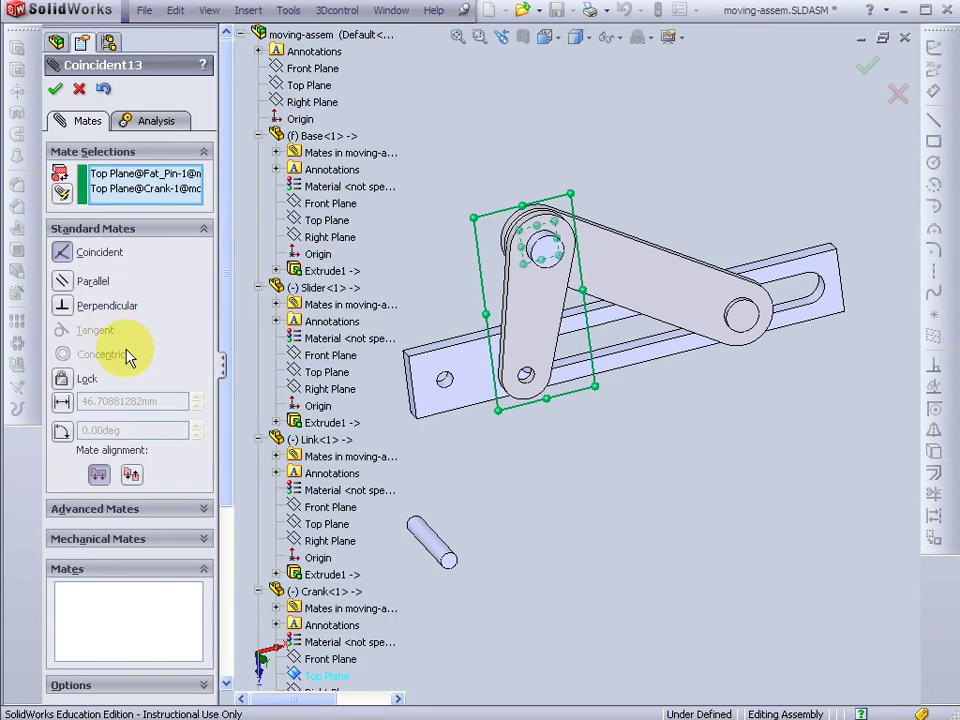
{"action": "left_click", "coordinate": [55, 89]}
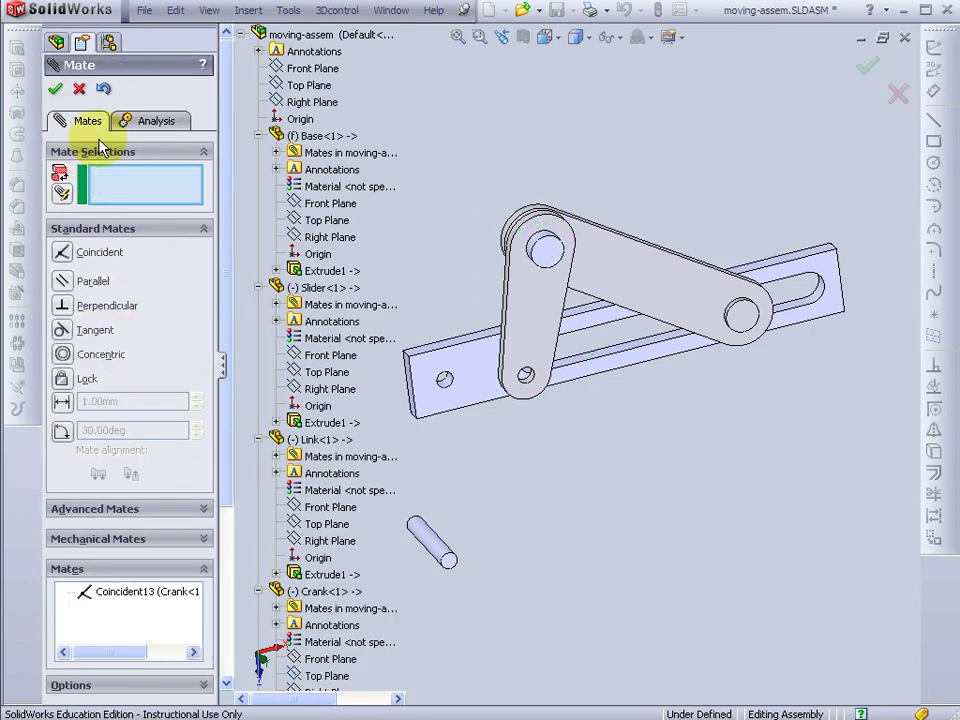
Step: Add a concentric mate between the edge of the Crank's small hole and the edge of the Base's round hole
{"action": "middle_click_drag", "start_coordinate": [580, 362], "coordinate": [537, 193]}
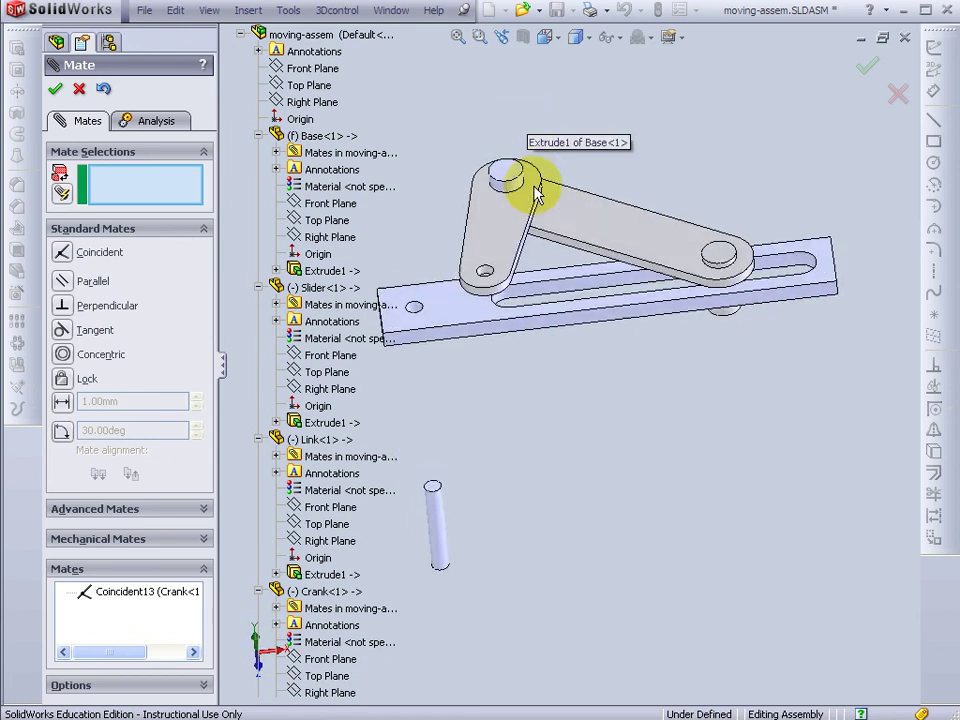
{"action": "left_click", "coordinate": [485, 272]}
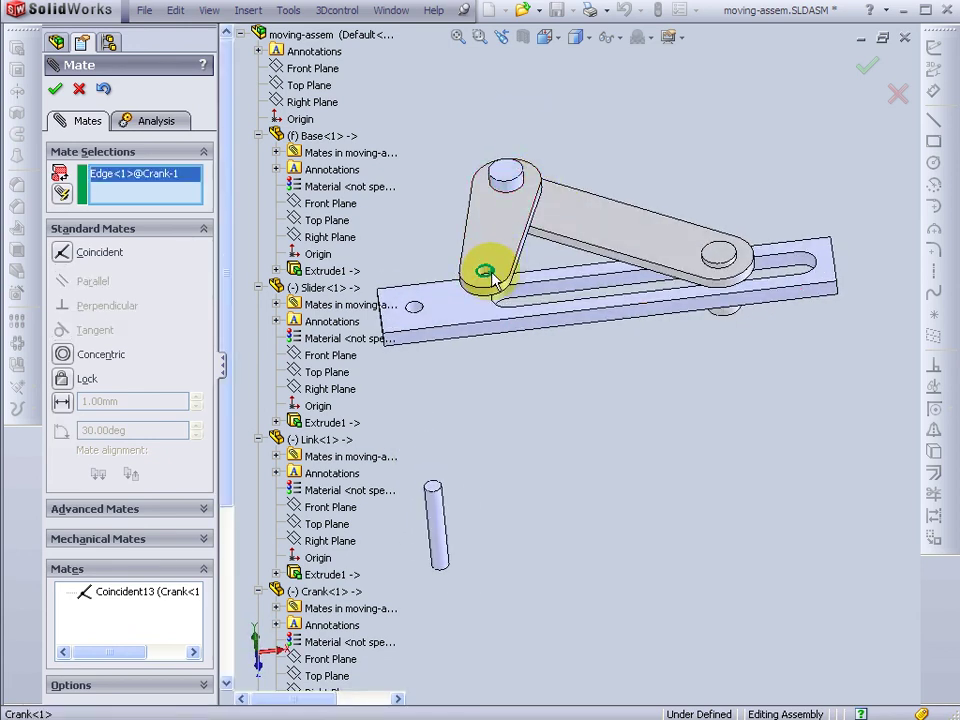
{"action": "left_click", "coordinate": [416, 309]}
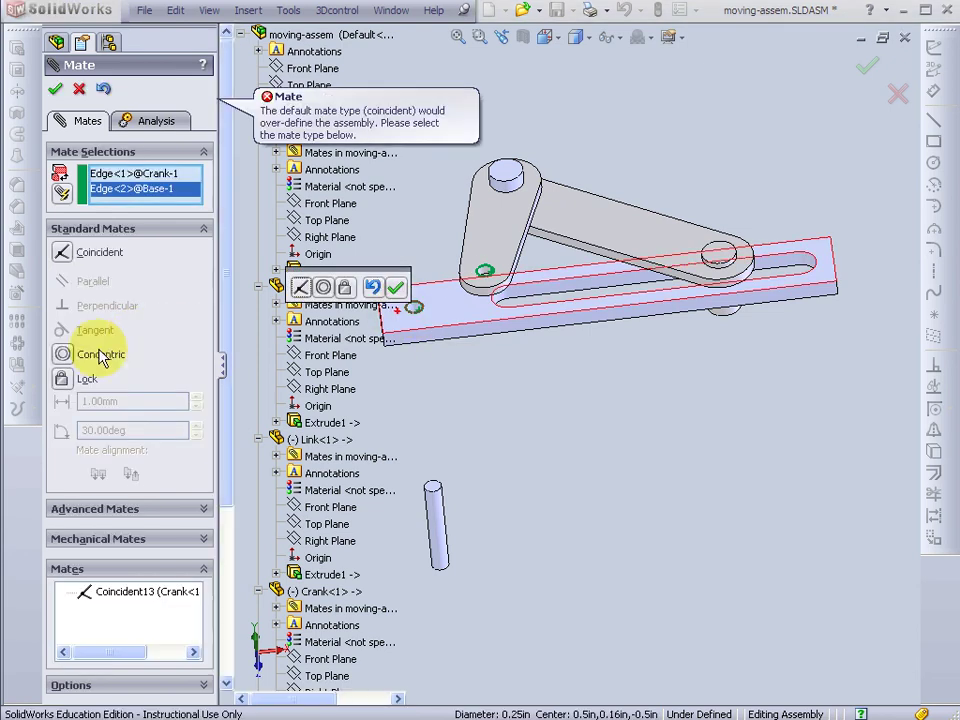
{"action": "left_click", "coordinate": [61, 358]}
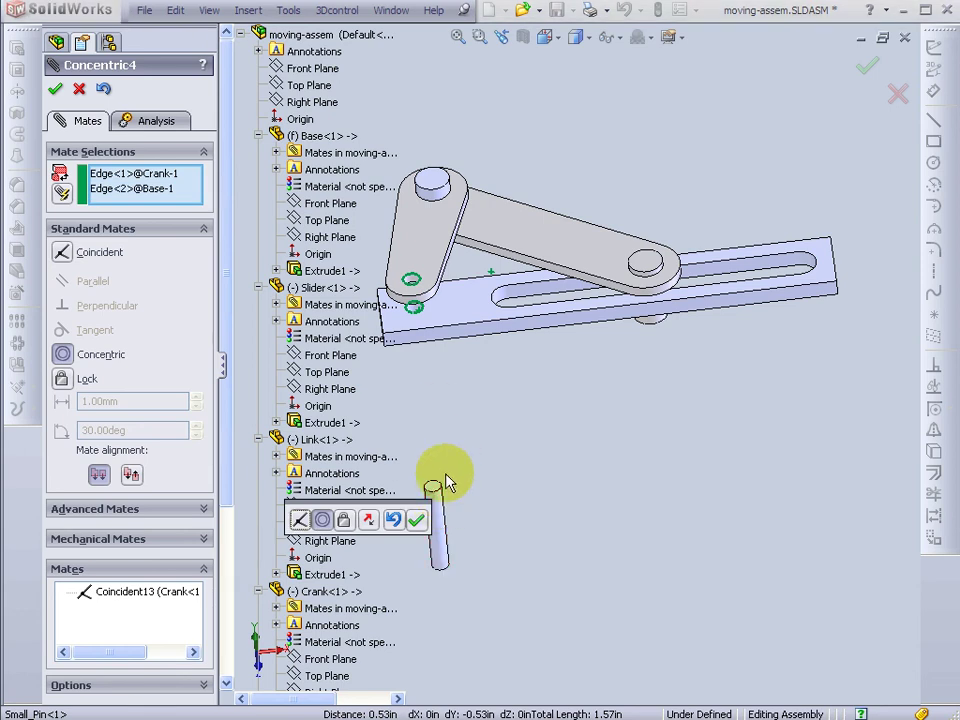
{"action": "left_click", "coordinate": [55, 89]}
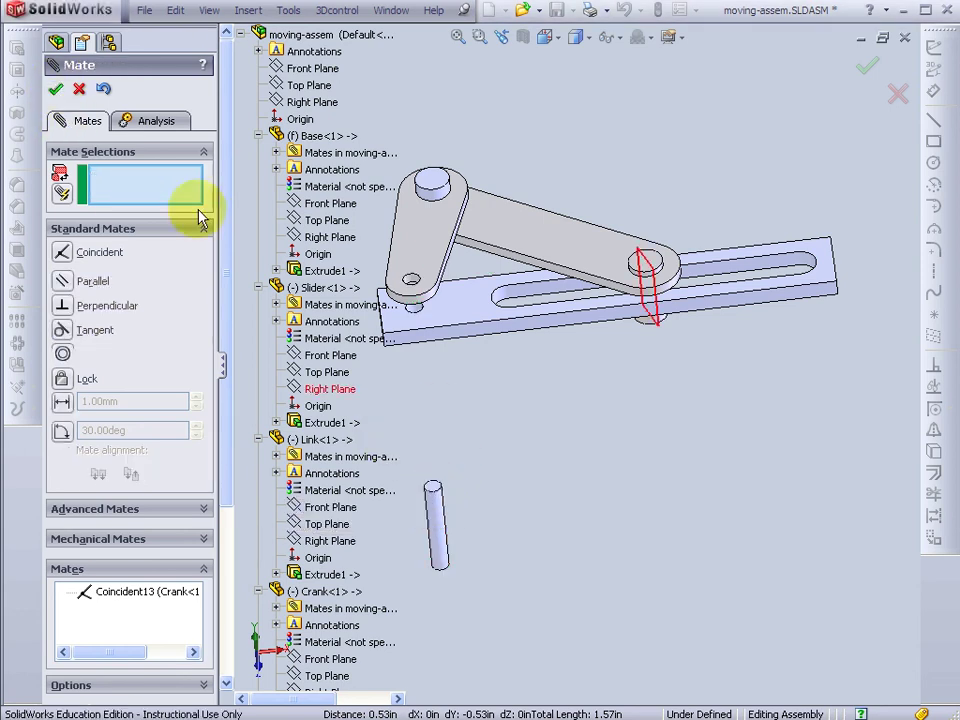
Step: Add a concentric mate between the Small_Pin's cylindrical face and the edge of the Crank's small hole
{"action": "left_click", "coordinate": [436, 525]}
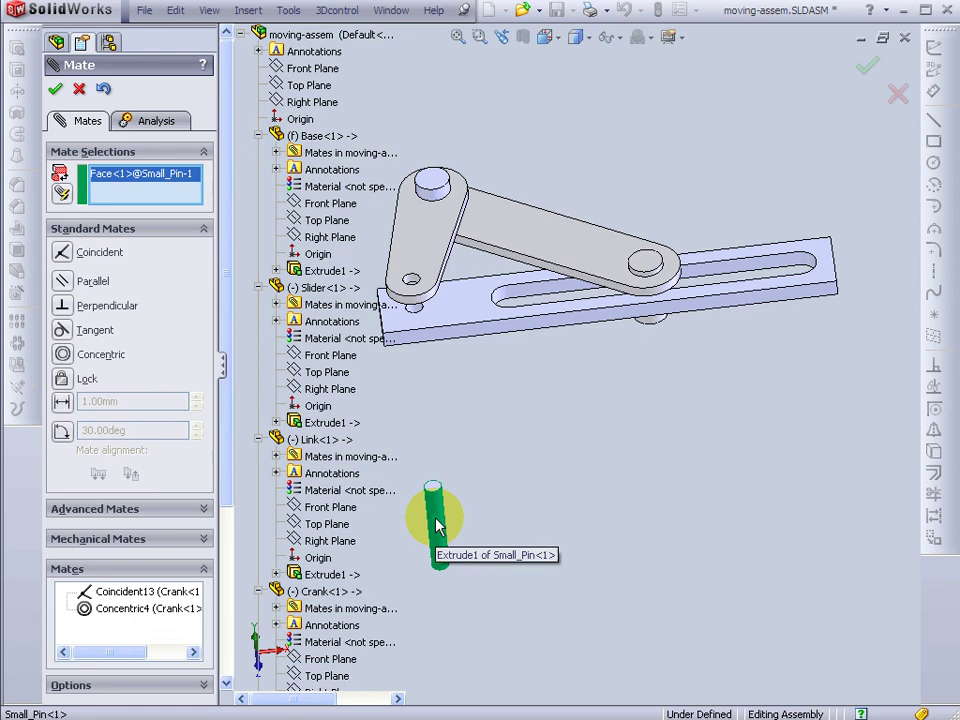
{"action": "left_click", "coordinate": [408, 283]}
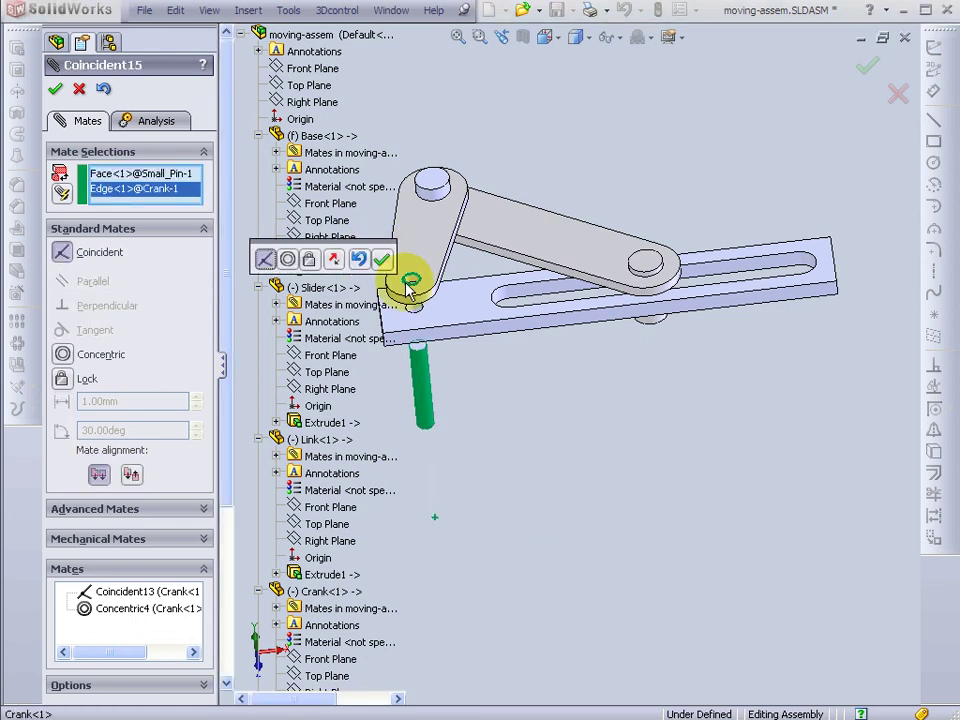
{"action": "left_click", "coordinate": [63, 357]}
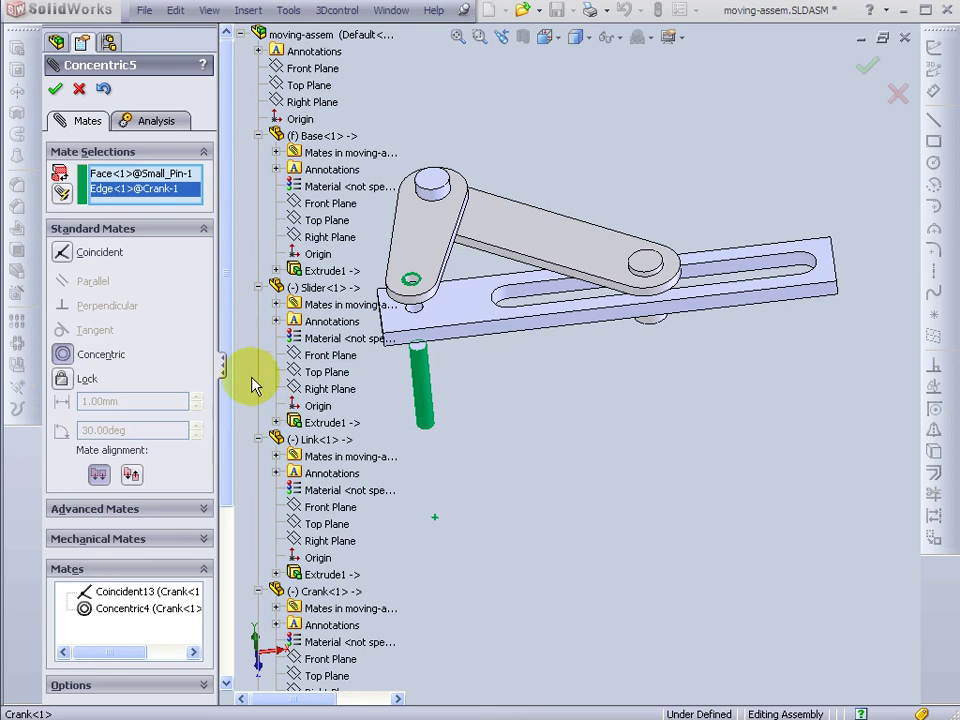
{"action": "left_click", "coordinate": [55, 88]}
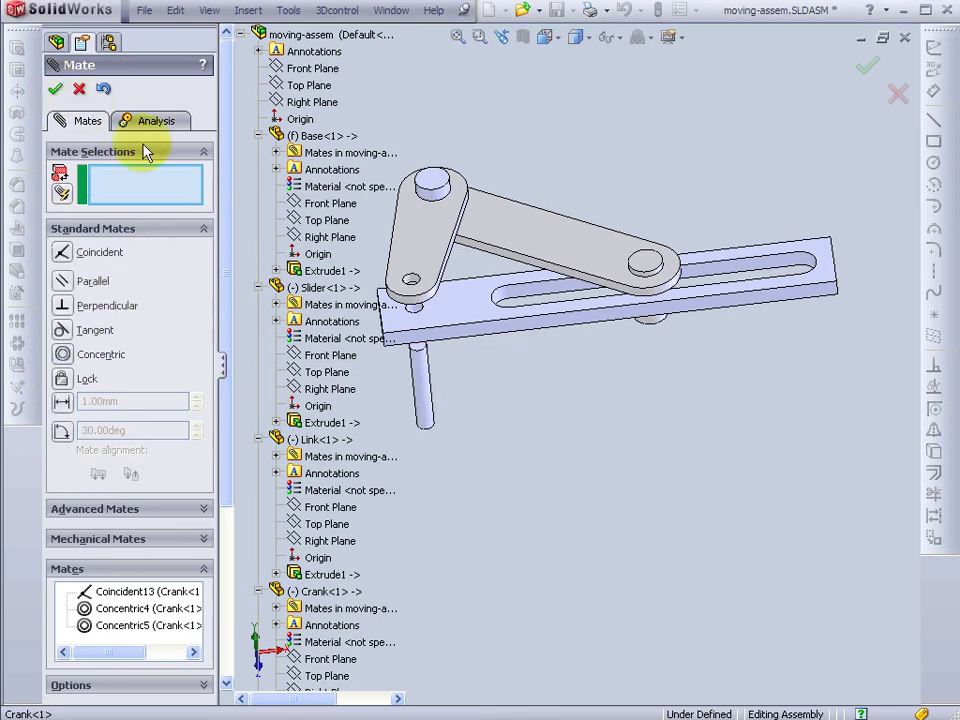
Step: Add a coincident mate between the Top Plane of the Small_Pin and the Top Plane of the Base, and finish mating
{"action": "scroll", "coordinate": [420, 477], "scroll_direction": "down", "scroll_amount": 2}
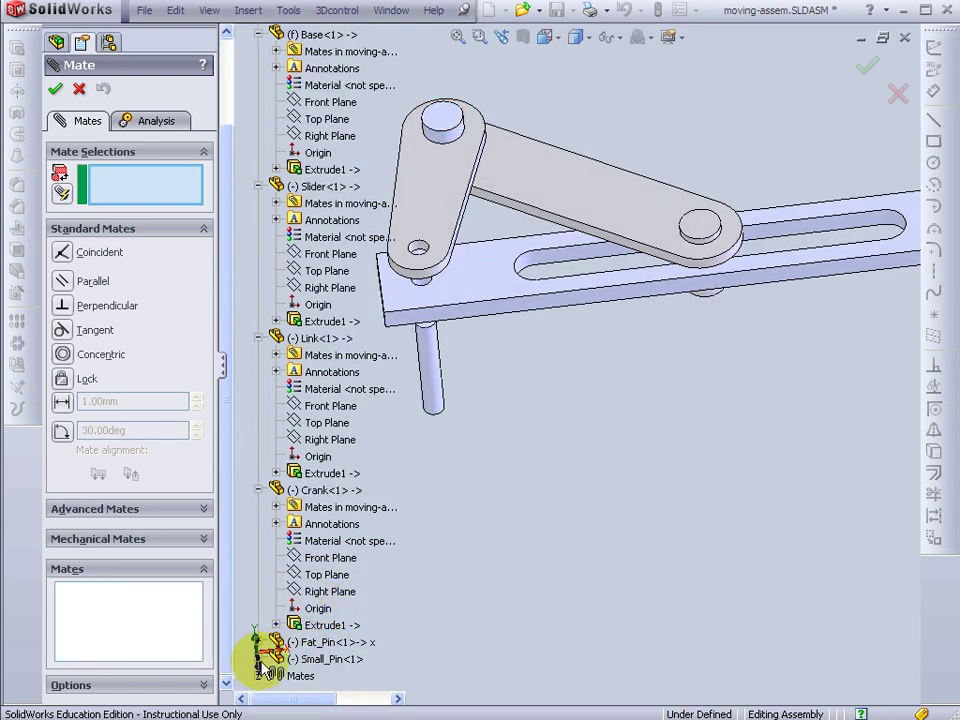
{"action": "left_click", "coordinate": [259, 659]}
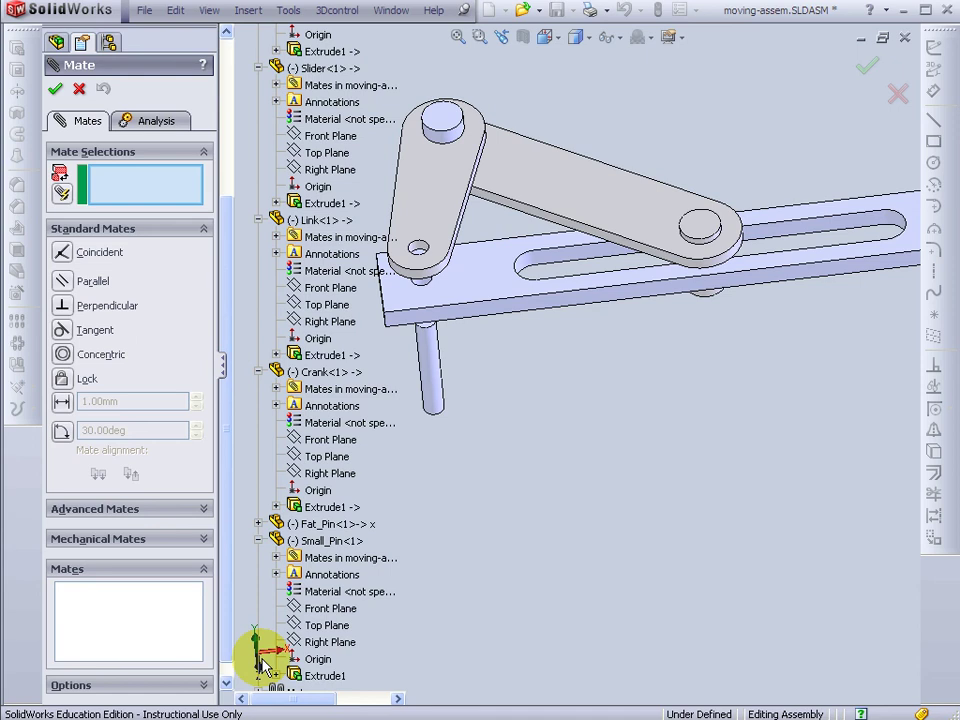
{"action": "left_click", "coordinate": [328, 625]}
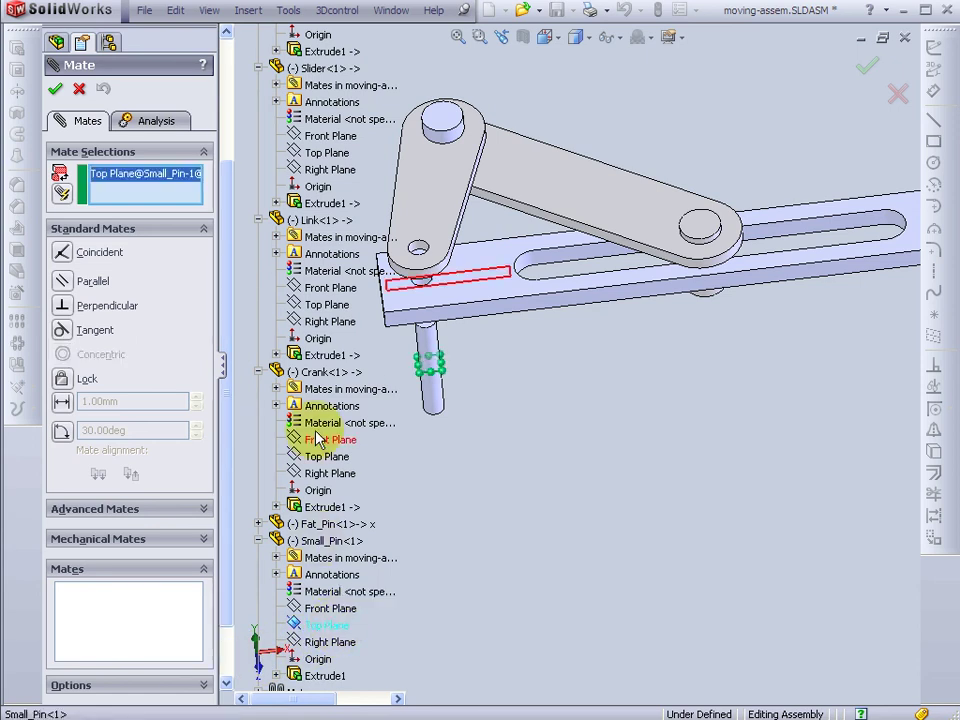
{"action": "scroll", "coordinate": [318, 438], "scroll_direction": "up", "scroll_amount": 5}
{"action": "left_click", "coordinate": [310, 221]}
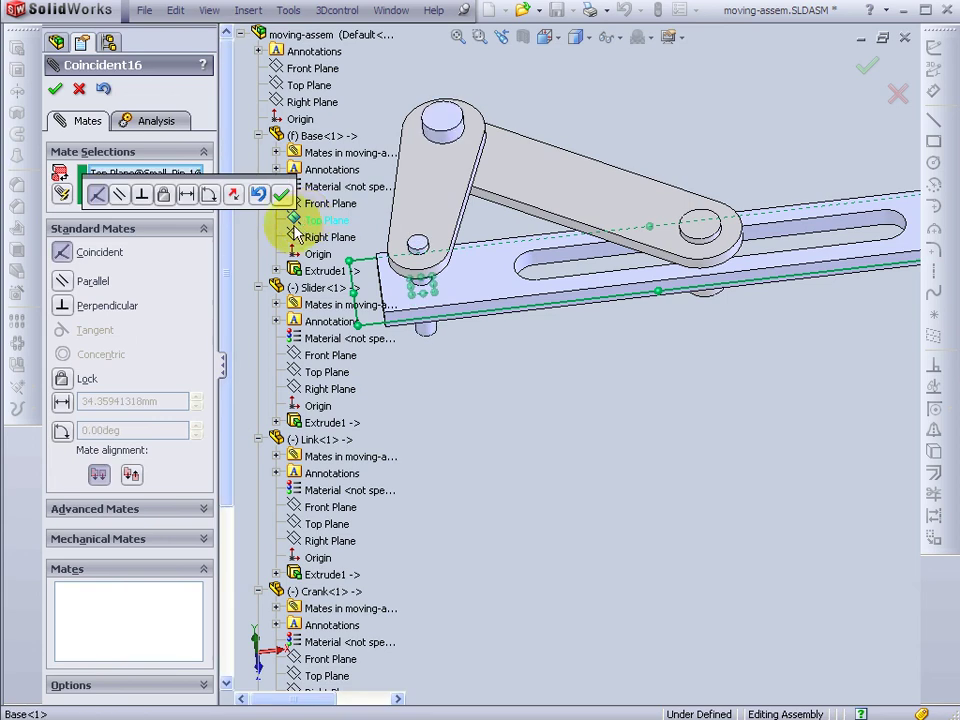
{"action": "left_click", "coordinate": [57, 93]}
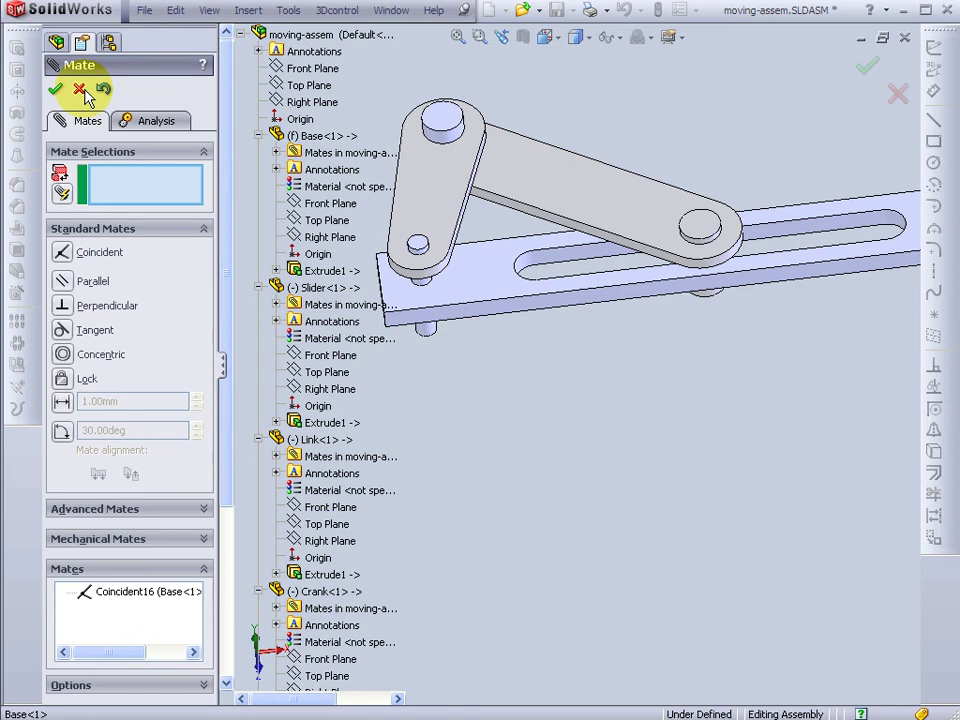
{"action": "left_click", "coordinate": [87, 97]}
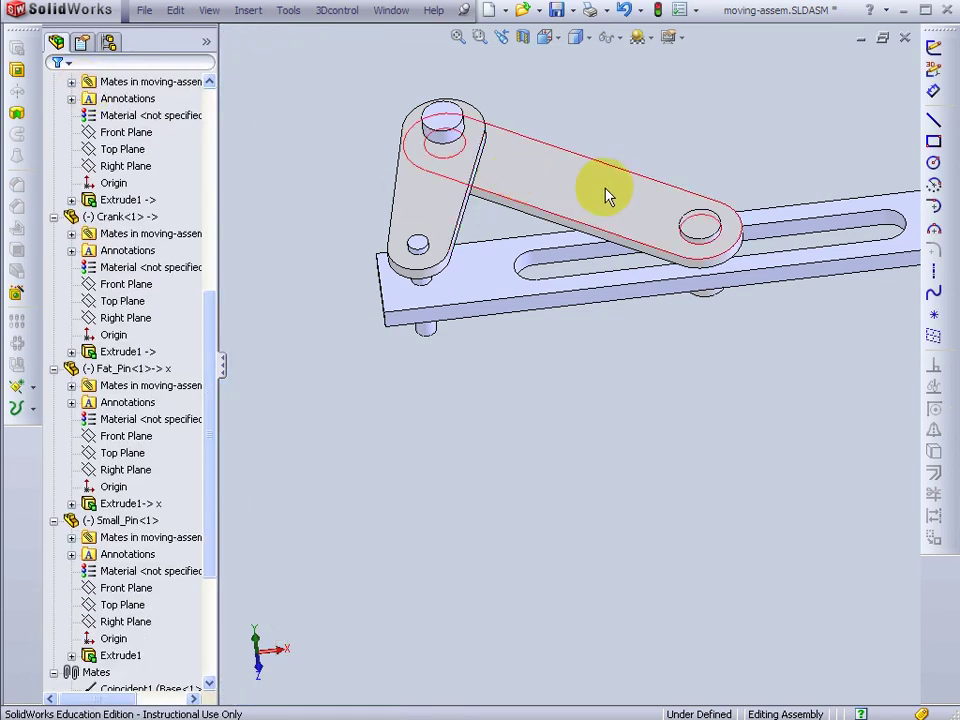
Step: In isometric view, use Move with Triad to slide the Slider along the Base's slot in the negative X direction, towards the Small_Pin
{"action": "key", "text": "ctrl+7"}
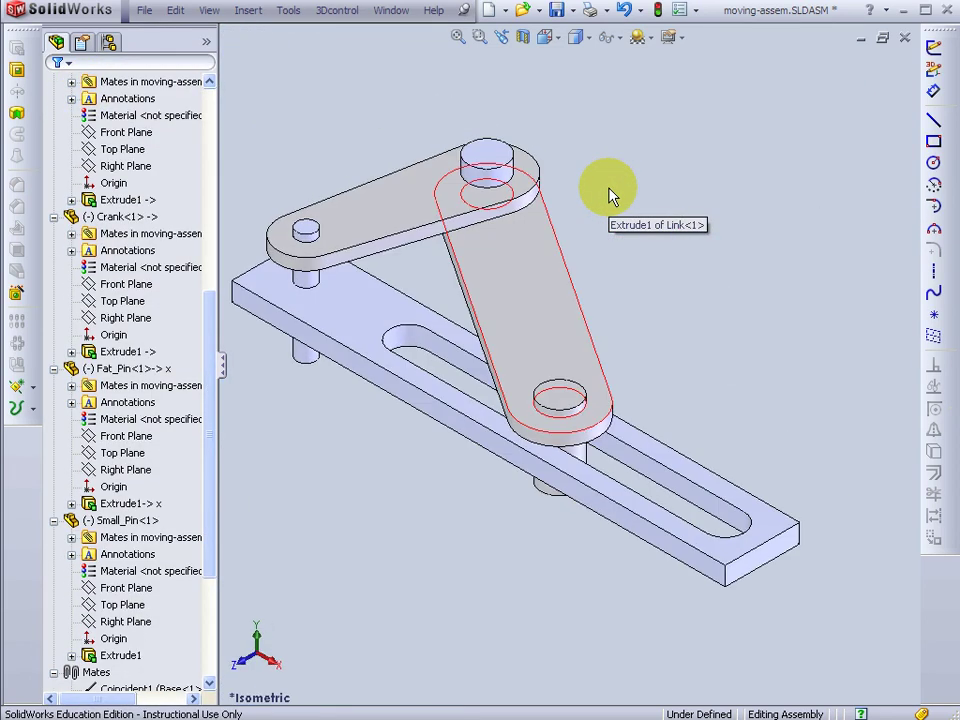
{"action": "left_click", "coordinate": [579, 455]}
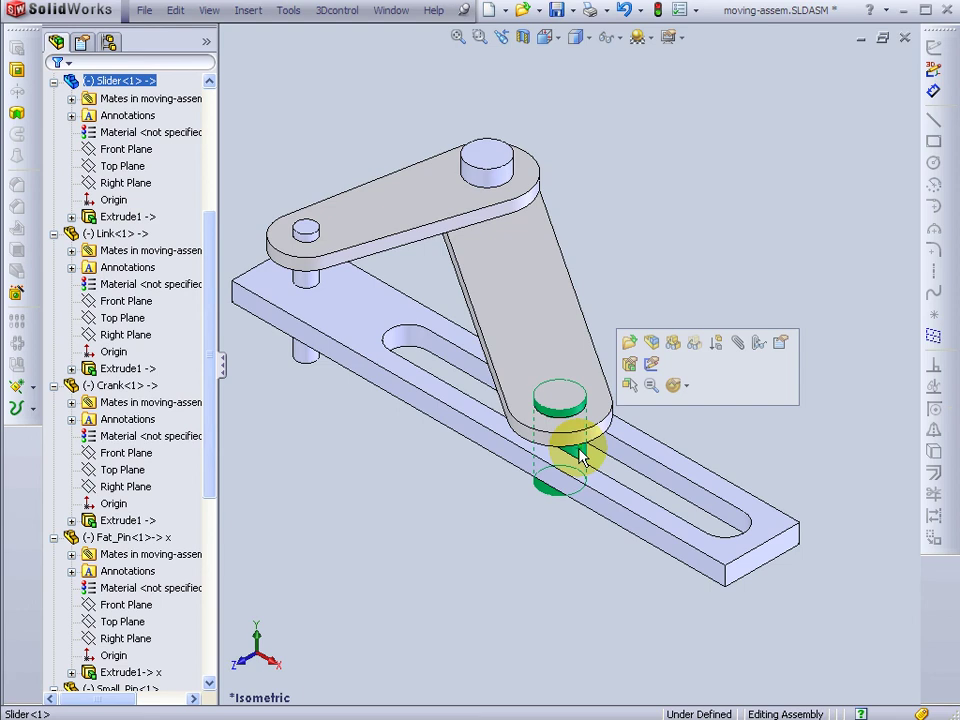
{"action": "right_click", "coordinate": [579, 455]}
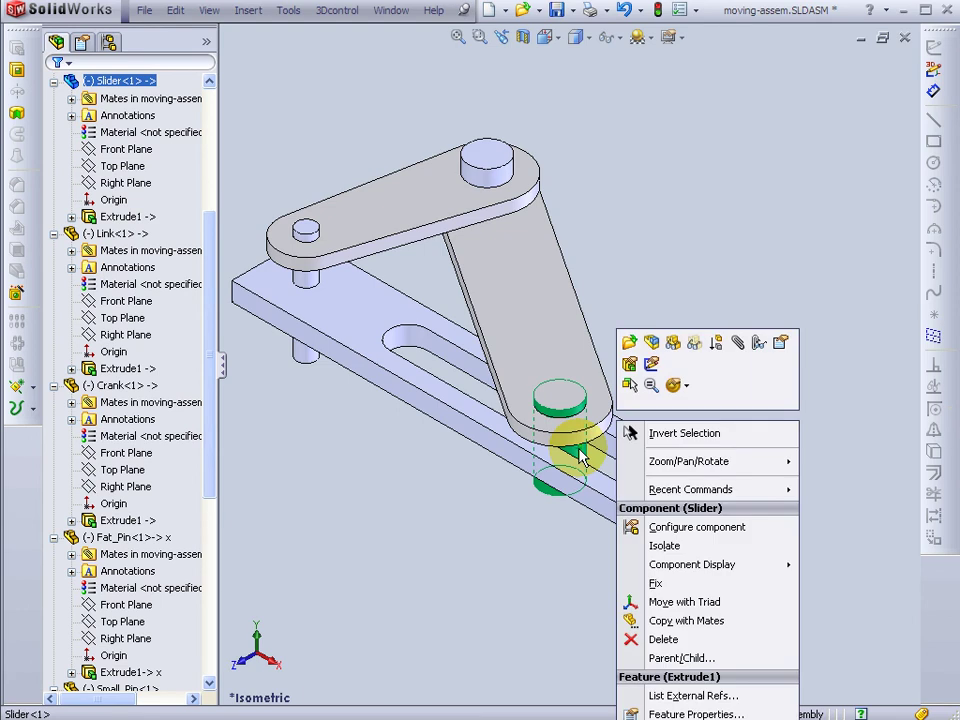
{"action": "left_click", "coordinate": [666, 601]}
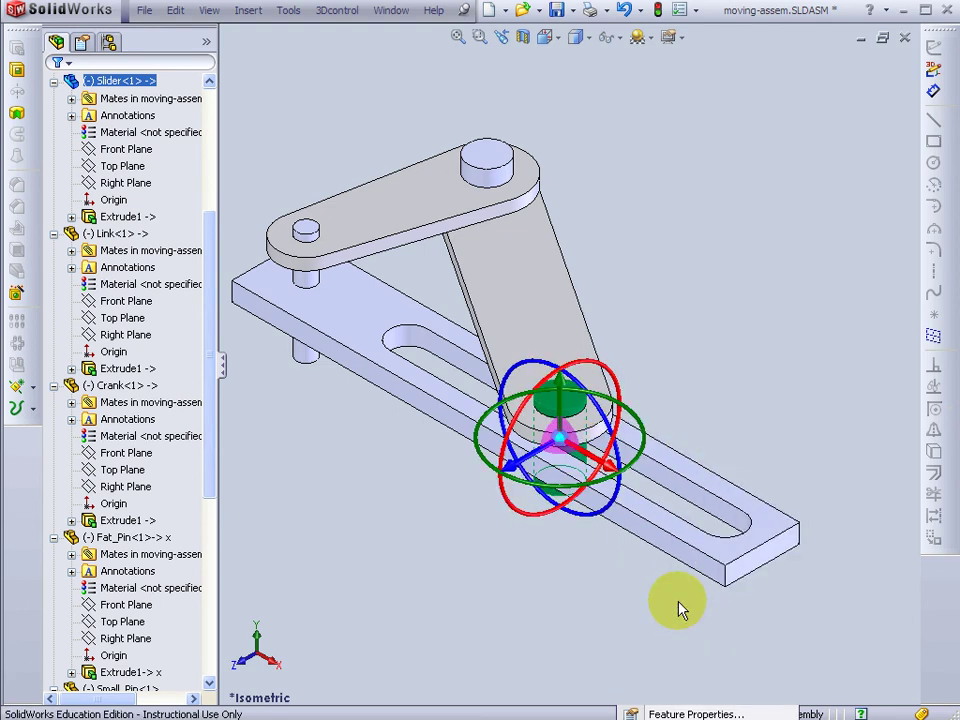
{"action": "left_click_drag", "start_coordinate": [609, 478], "coordinate": [524, 448]}
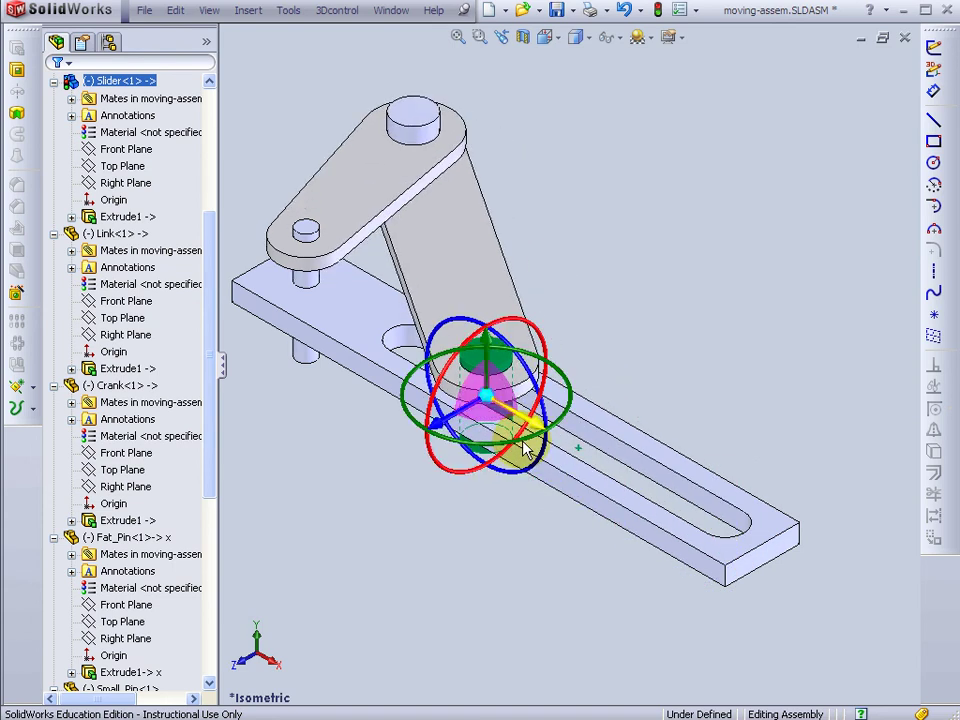